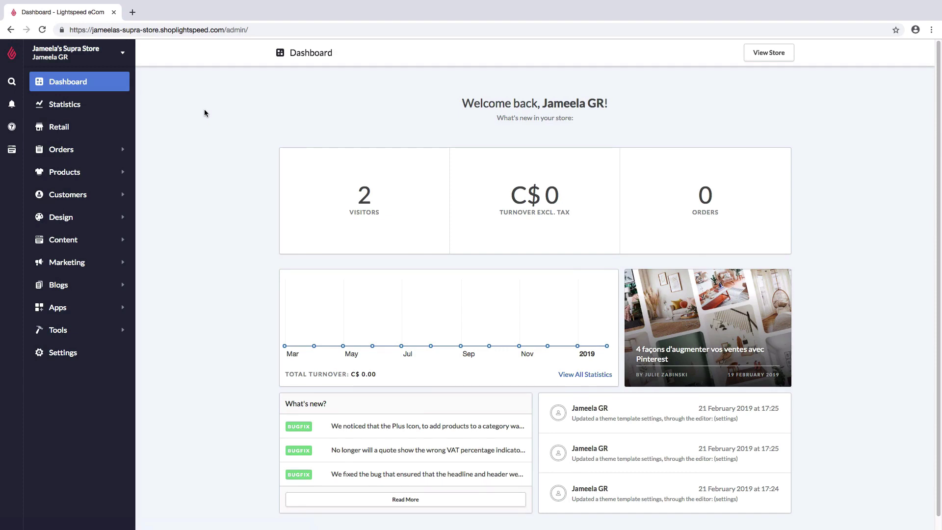
- From Design, bring up the code-editing warning for the Conform Plus theme
click(111, 219)
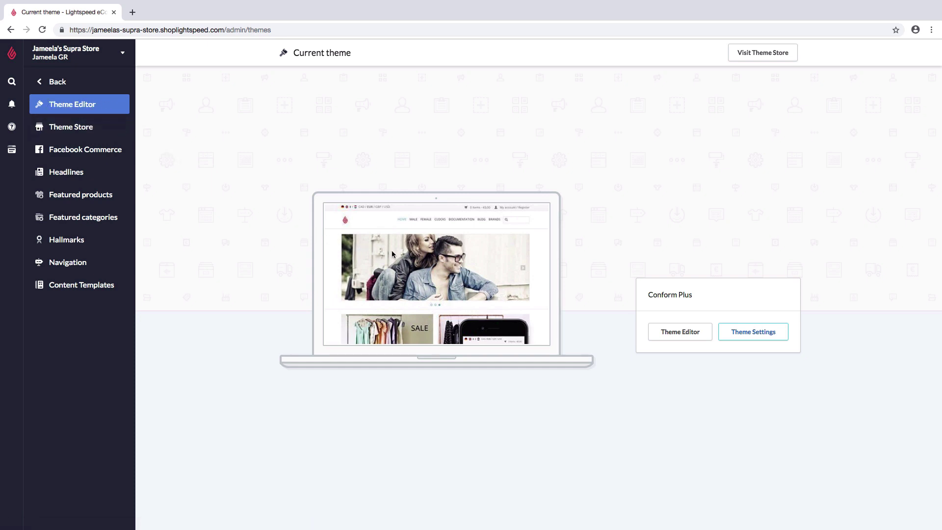
drag(647, 294, 696, 304)
click(784, 320)
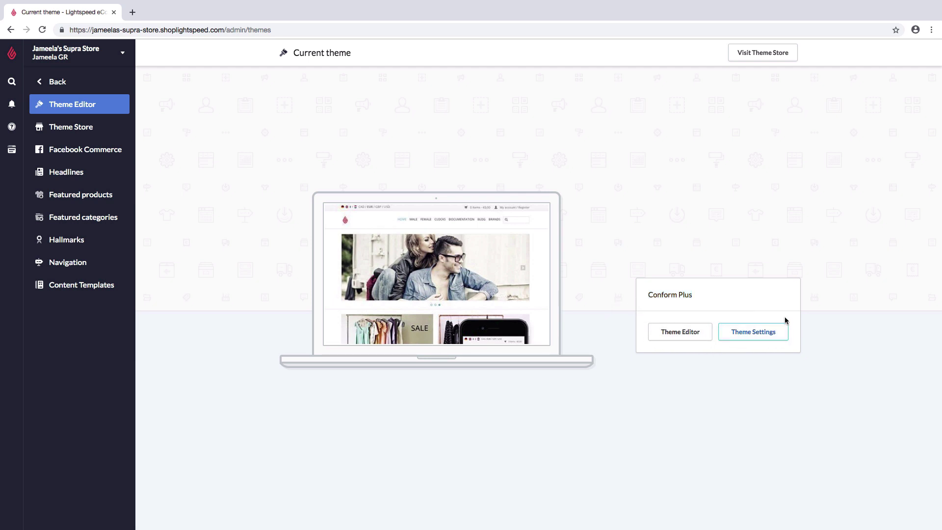
click(699, 334)
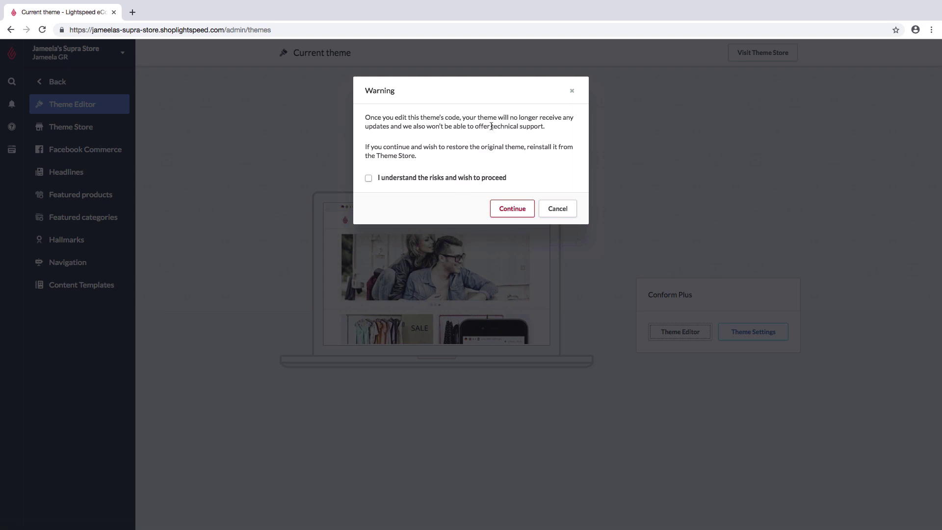
- Cancel the code-editing warning, leaving its risk-acknowledgement box unticked
drag(491, 126, 543, 128)
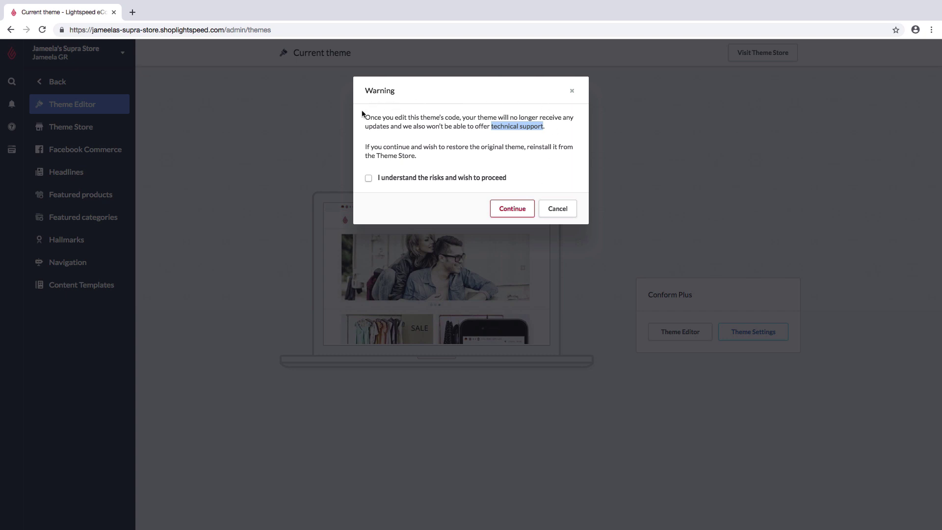
click(563, 194)
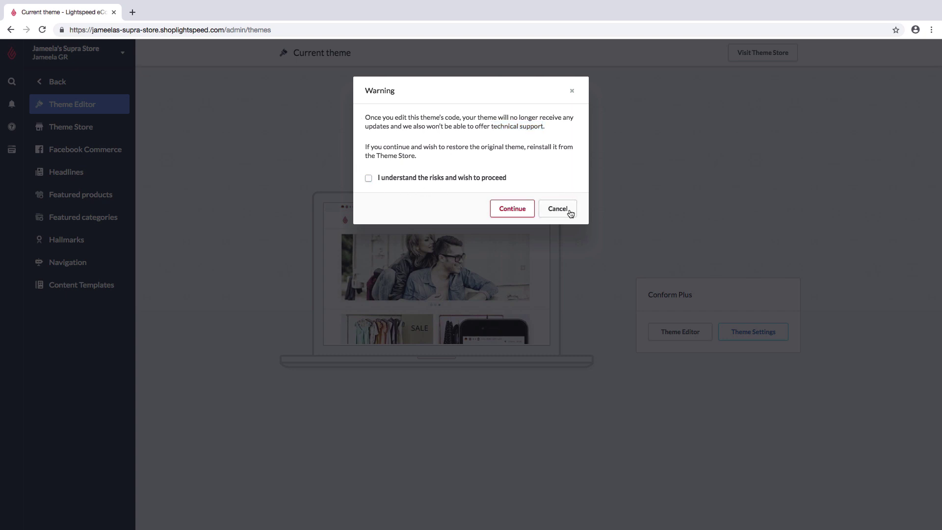
click(557, 208)
click(569, 211)
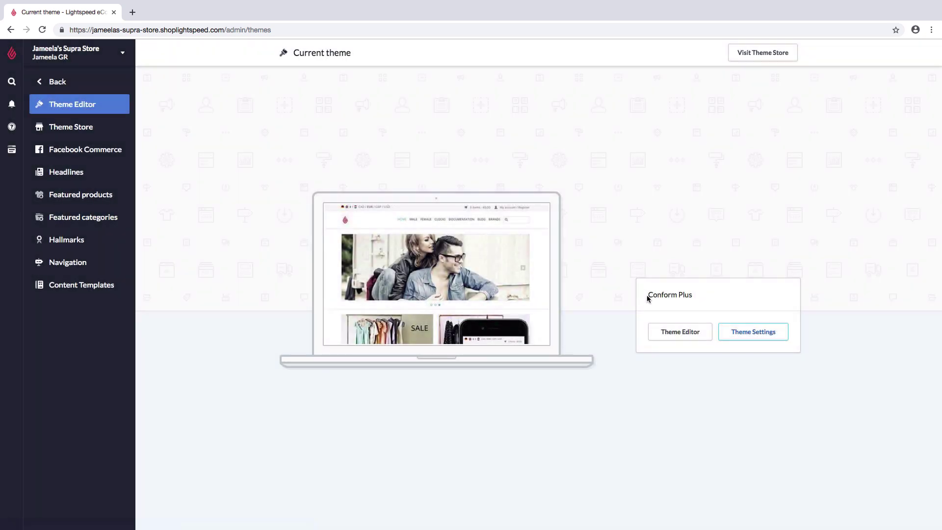
drag(645, 294, 704, 301)
click(108, 136)
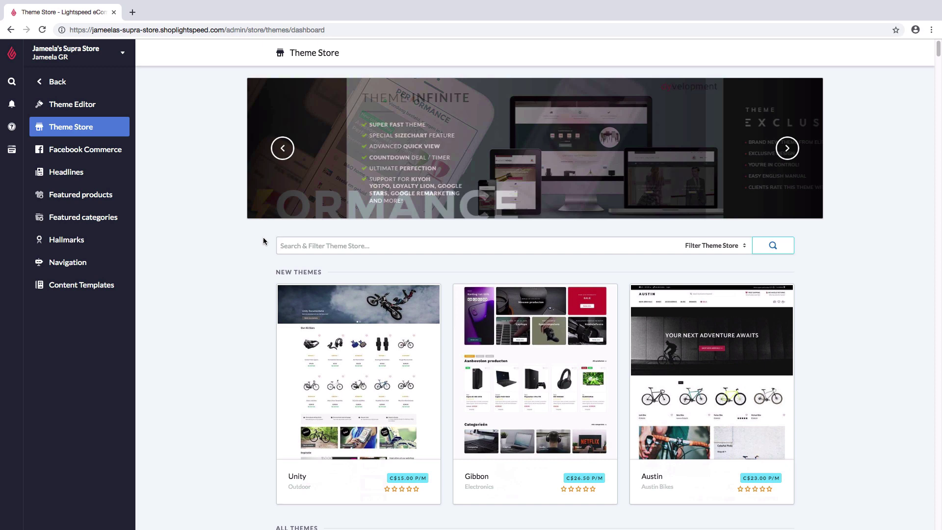
- Show and then close the Theme Store price filter and sort options
click(712, 247)
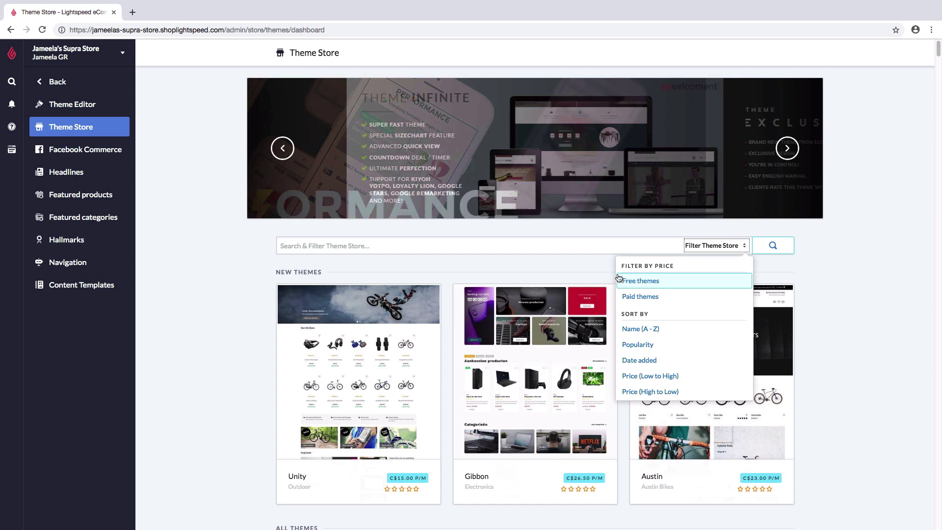
click(594, 269)
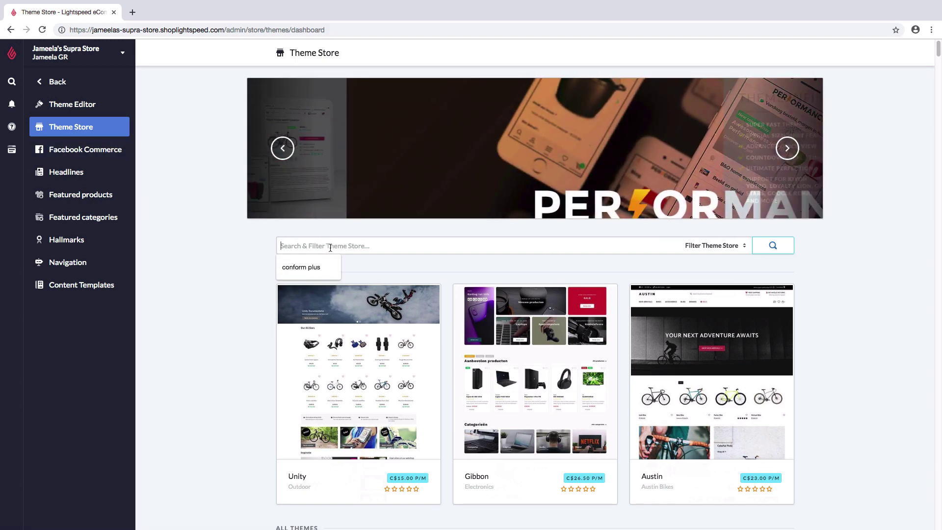
- Search the Theme Store for 'voila' and open the Voilà (Default) theme details
text(voila)
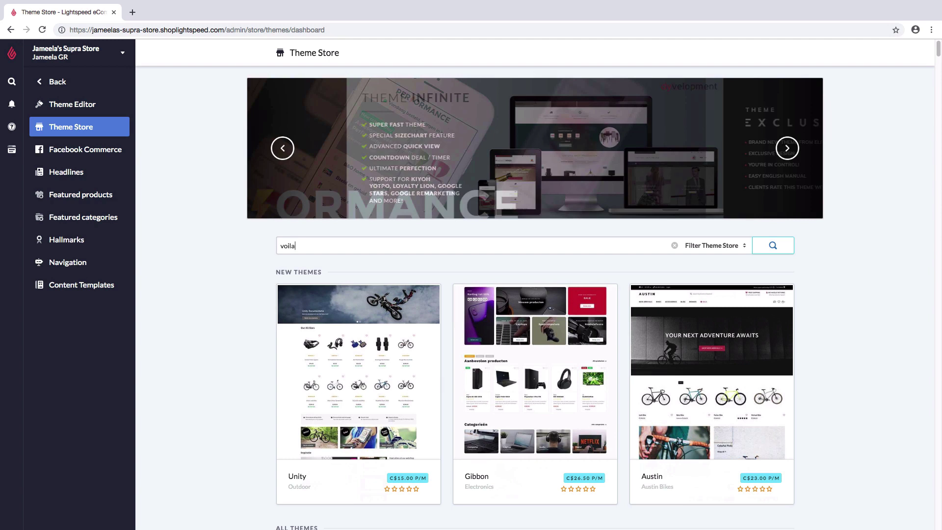
key(Return)
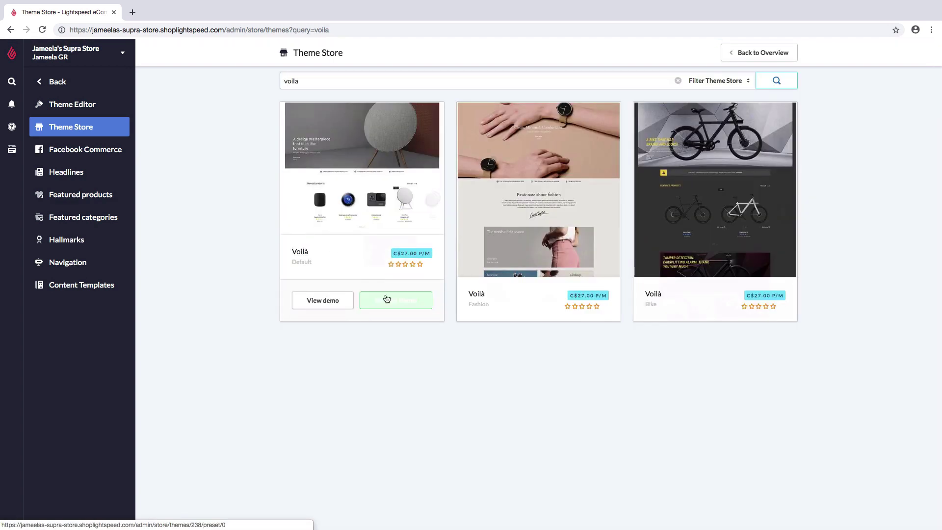
click(403, 303)
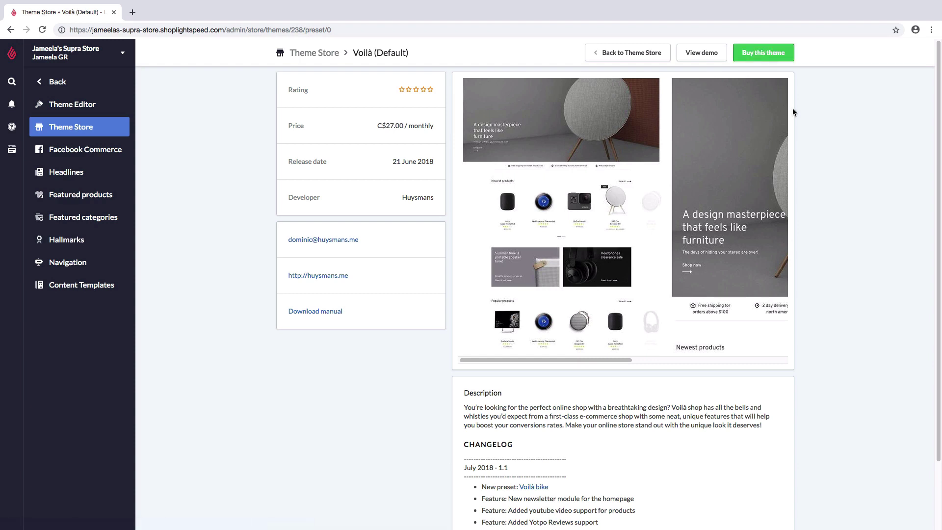
- Open the Voilà demo store and dismiss its newsletter signup popup
click(710, 61)
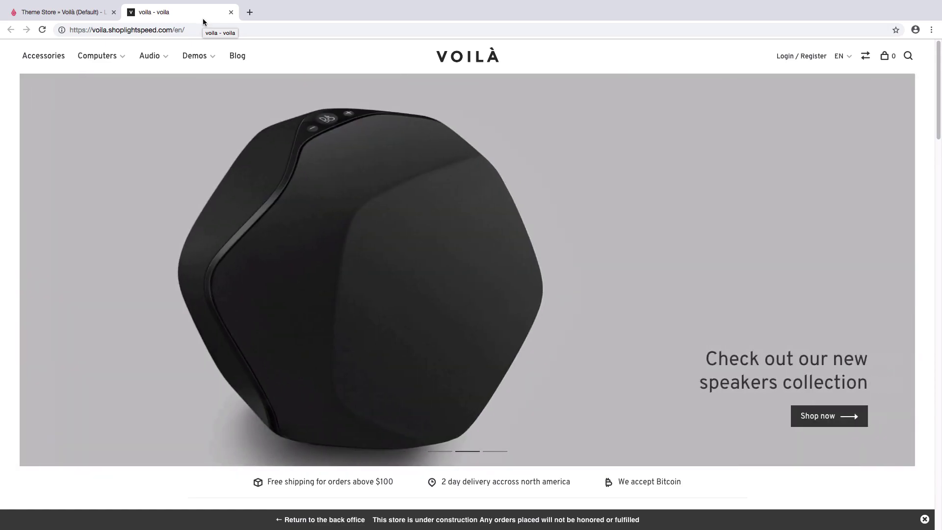
mouse_move(204, 56)
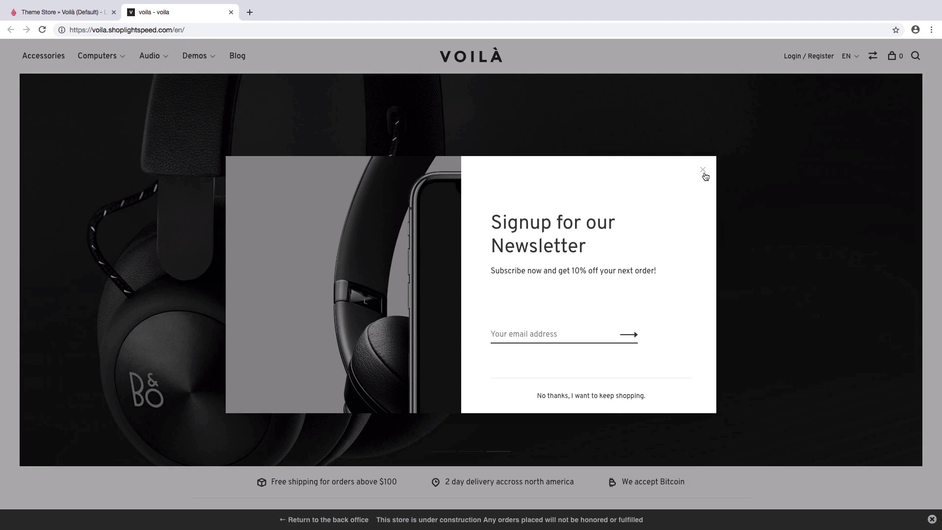
click(703, 172)
- Add the Surface Studio from Computers > Desktops to the cart
mouse_move(85, 60)
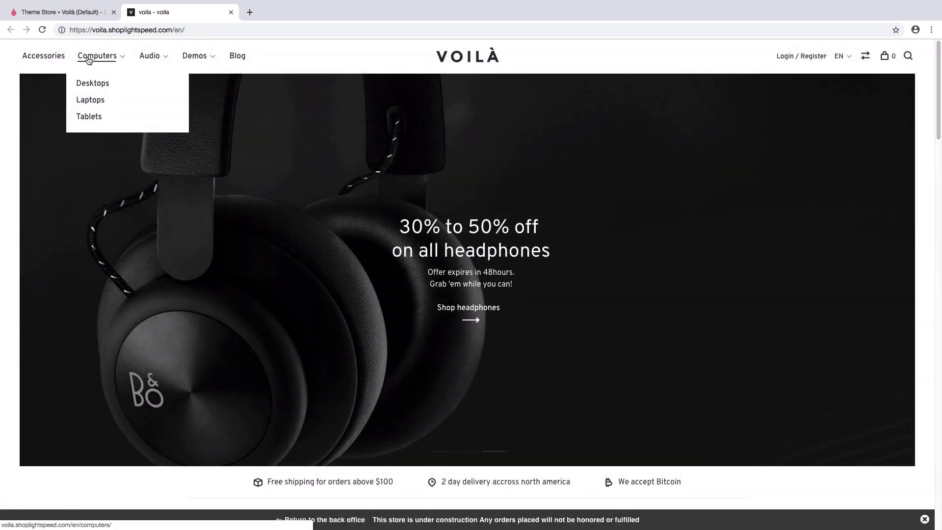
click(105, 84)
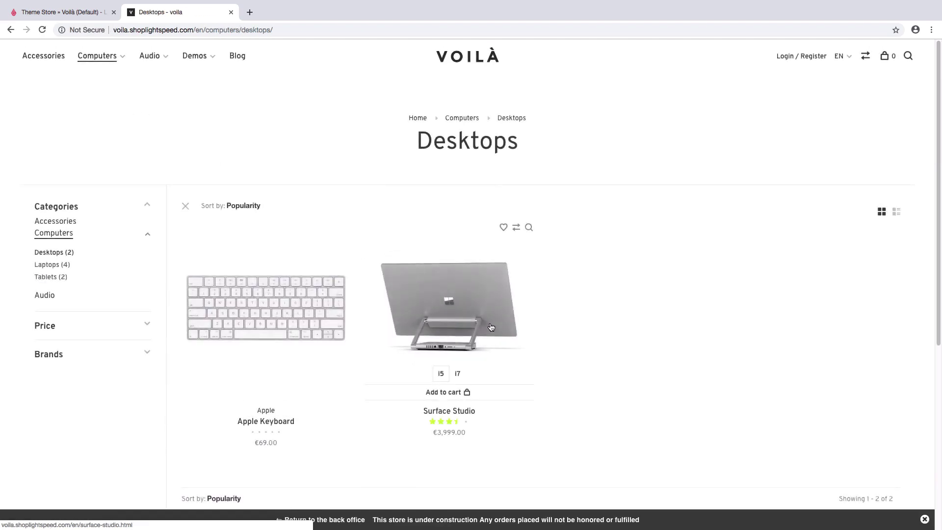
scroll(625, 326, down, 1)
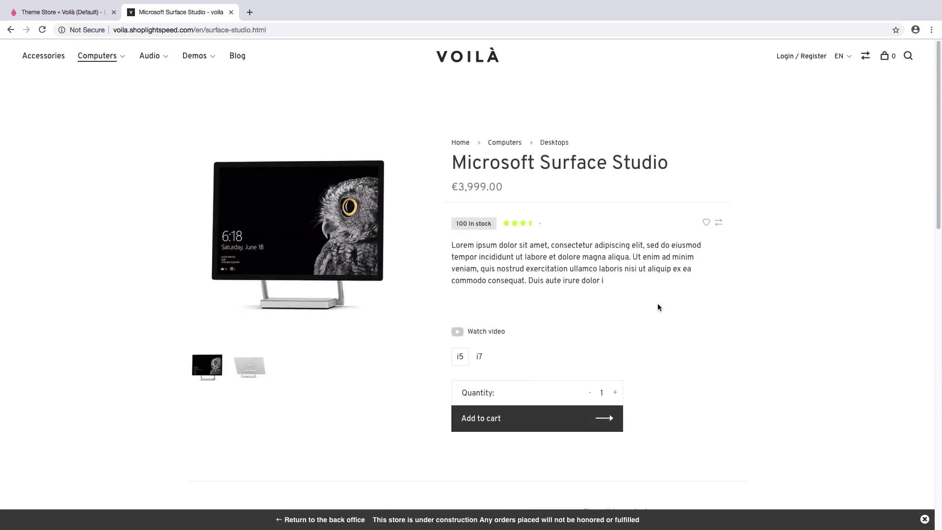
drag(451, 246, 608, 283)
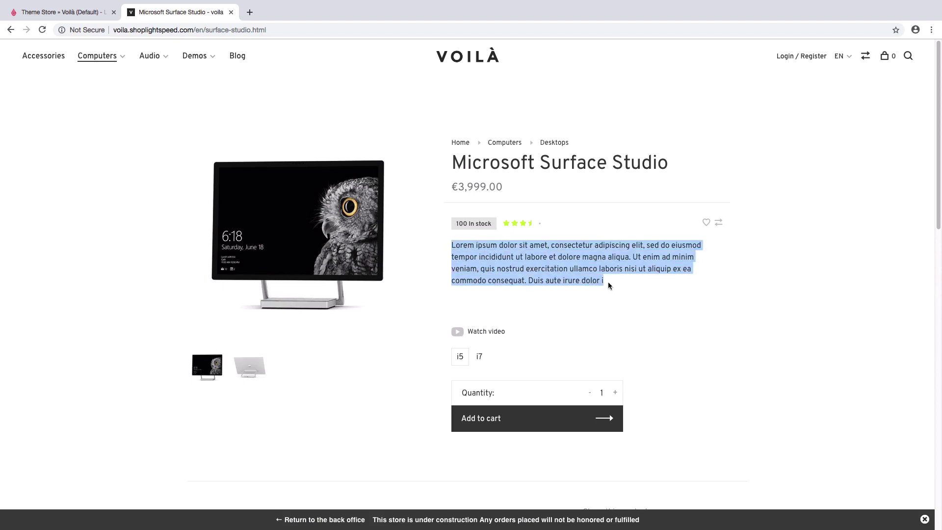
click(501, 418)
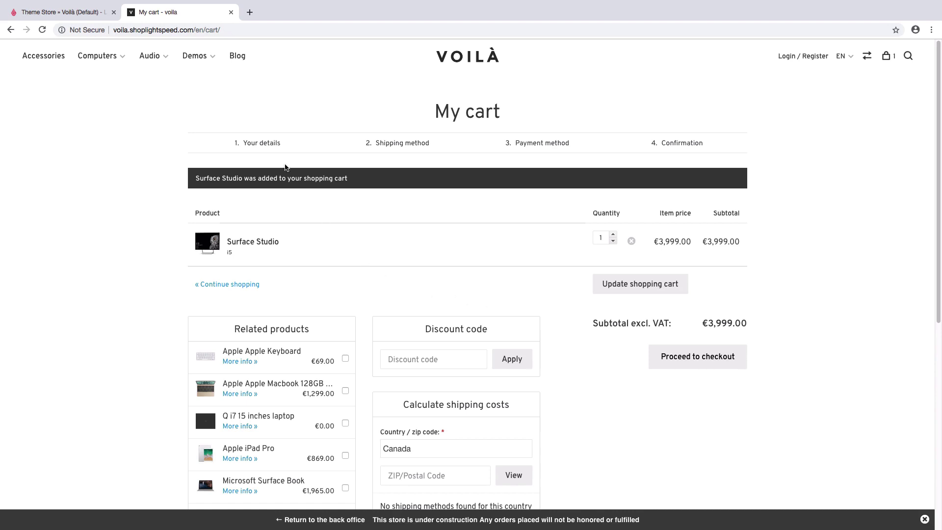
- Close the demo store's My cart tab to return to the Voilà (Default) details
click(231, 12)
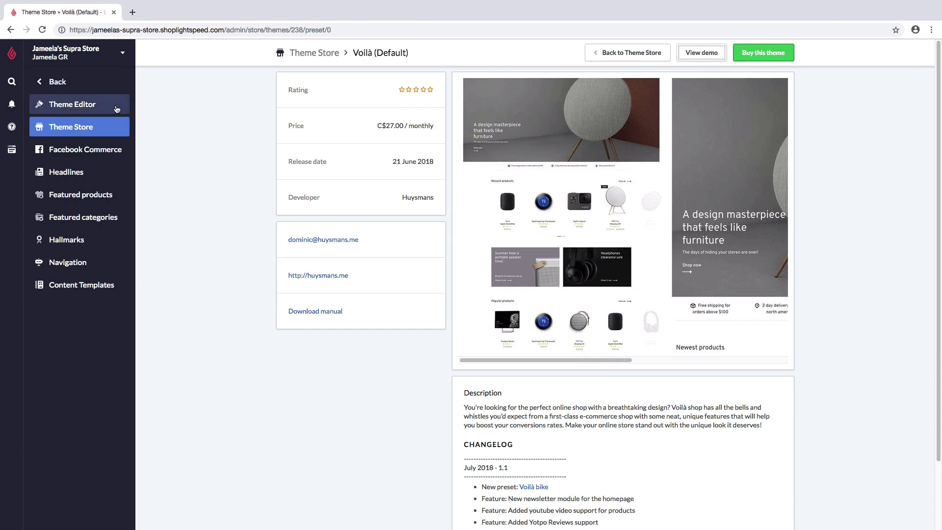
- Open Conform Plus theme settings and expand the full description listing its presets
click(116, 108)
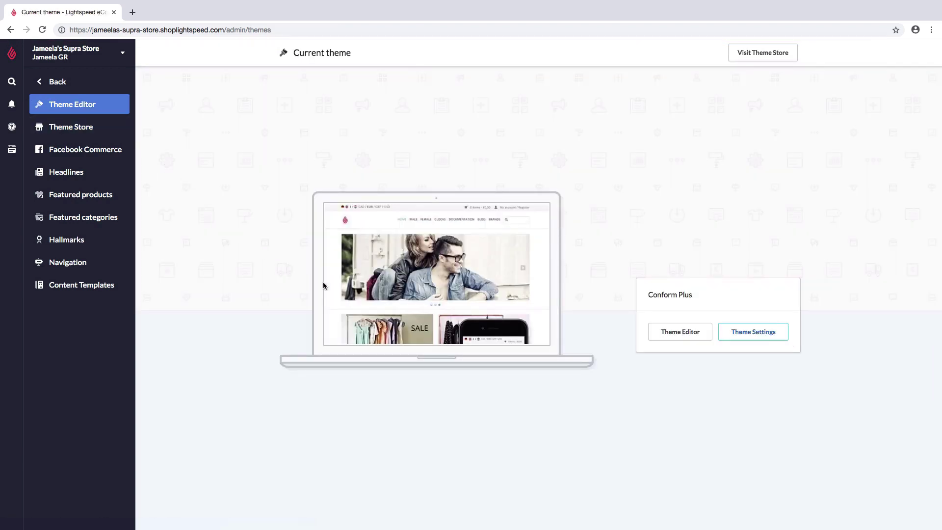
click(755, 341)
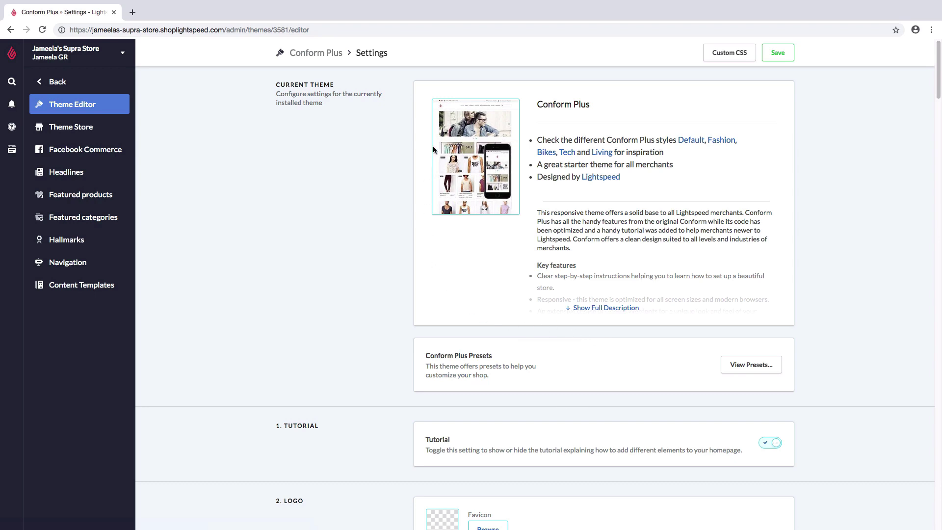
click(637, 306)
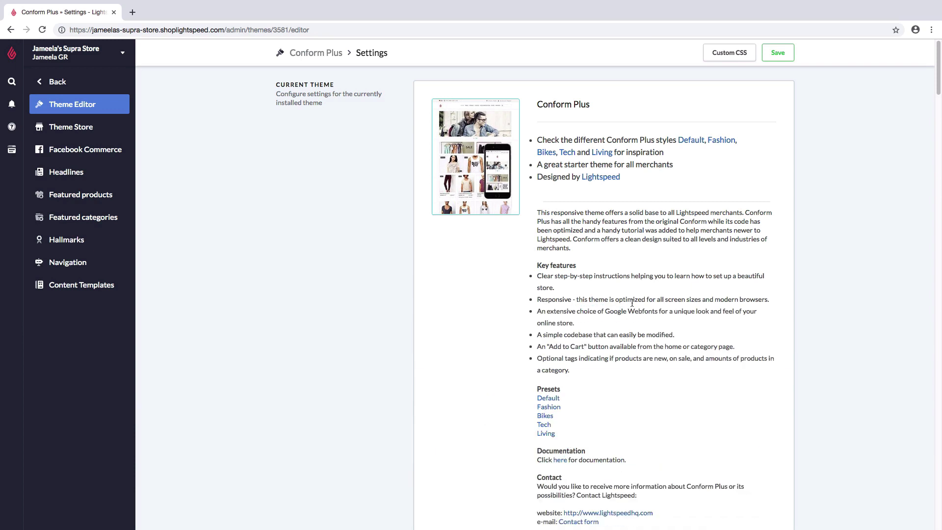
scroll(631, 304, down, 3)
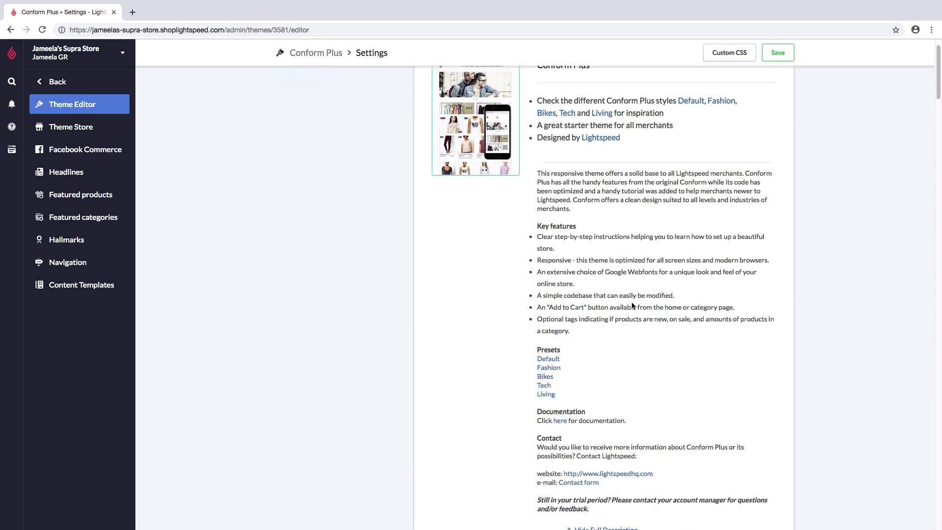
scroll(632, 306, down, 1)
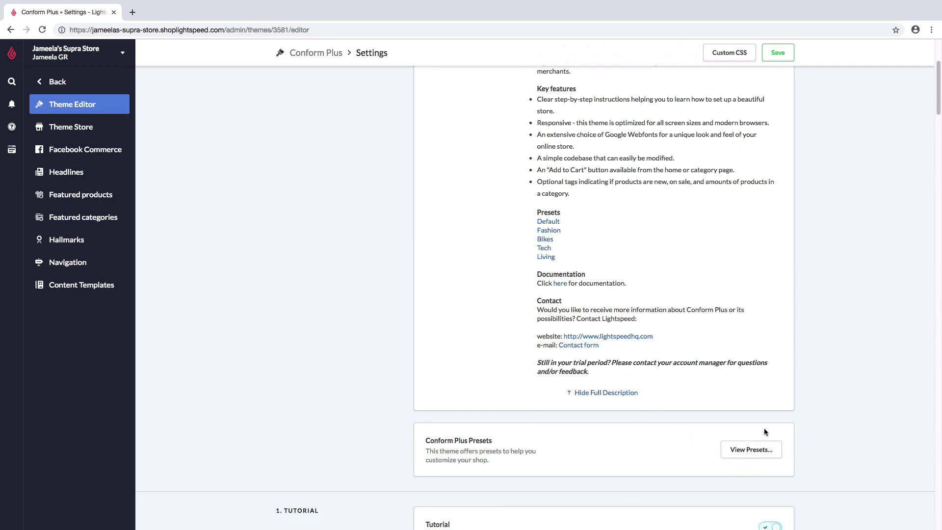
- Open the Conform Plus presets list and select the Living preset
click(778, 458)
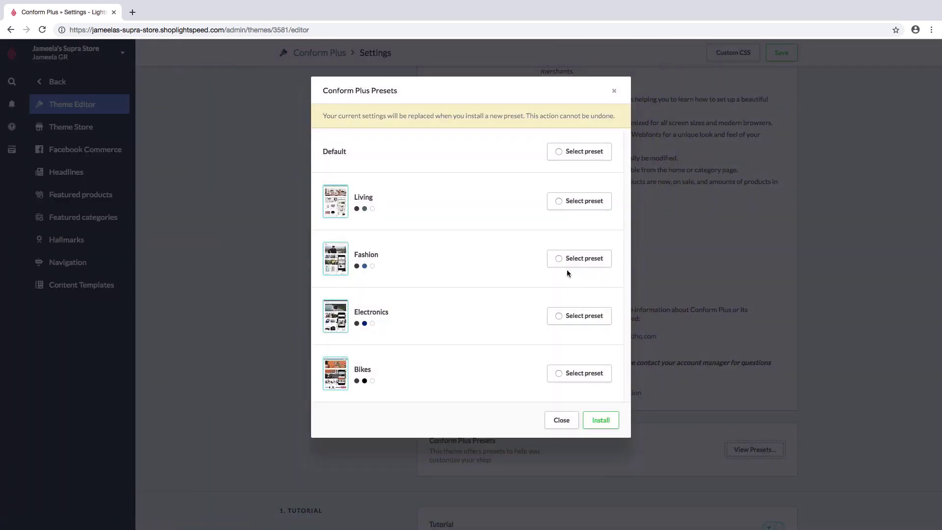
click(558, 210)
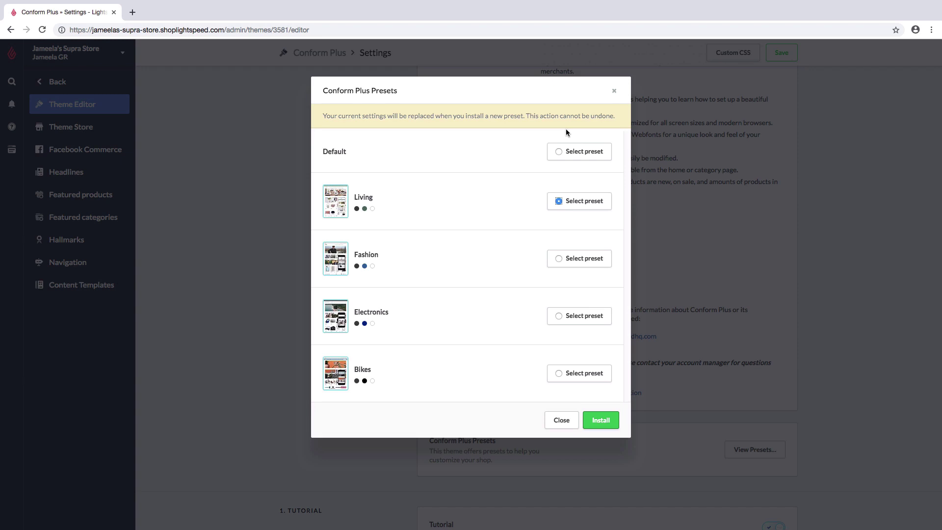
- Dismiss the presets without installing one and open the live storefront in a new tab
click(613, 93)
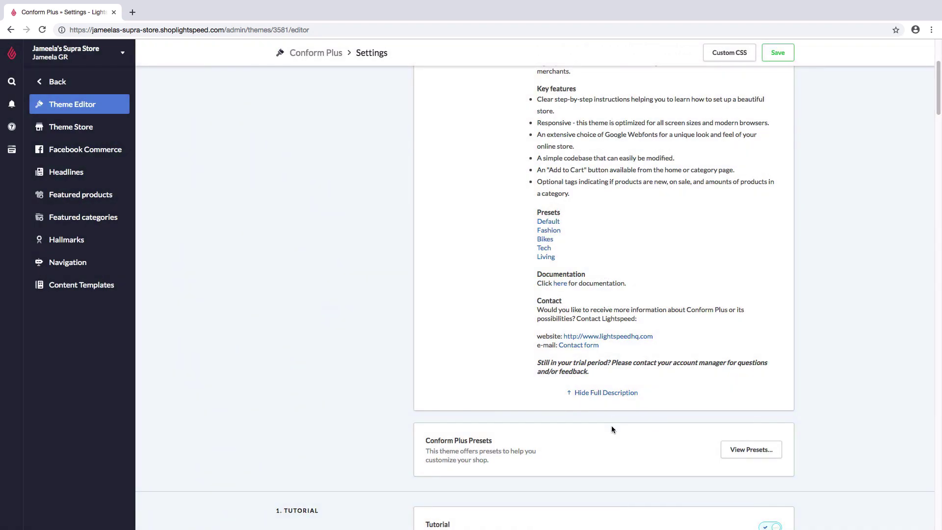
scroll(611, 429, down, 4)
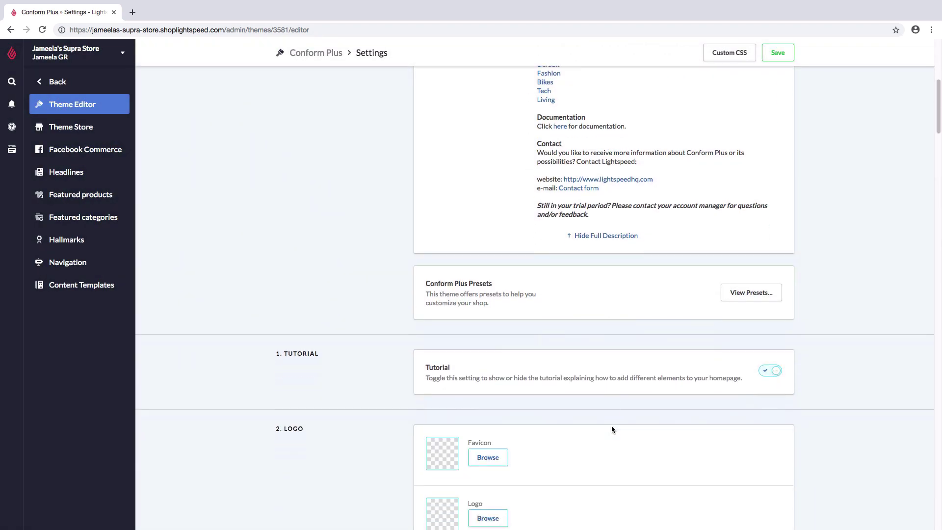
scroll(611, 429, down, 5)
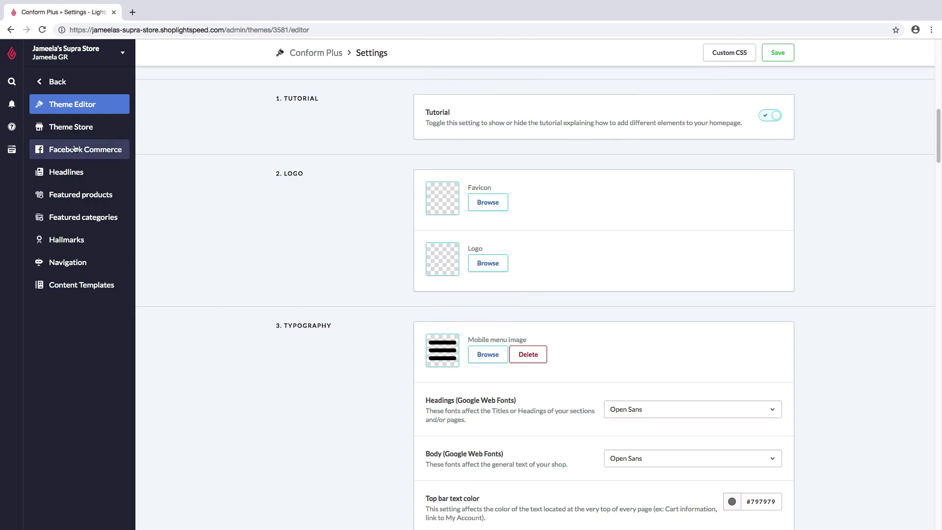
click(11, 149)
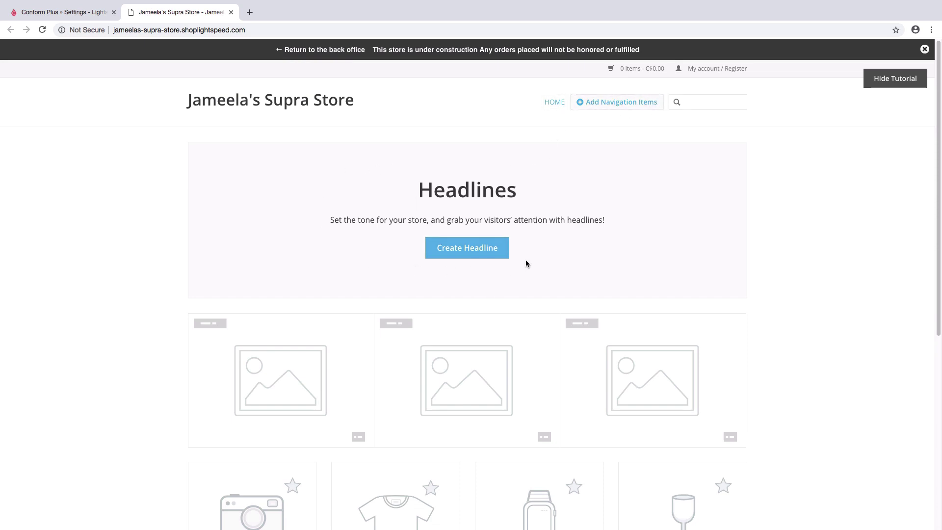
- Step through the Featured Categories and Featured Products tutorial, then close both extra tabs
scroll(525, 260, down, 3)
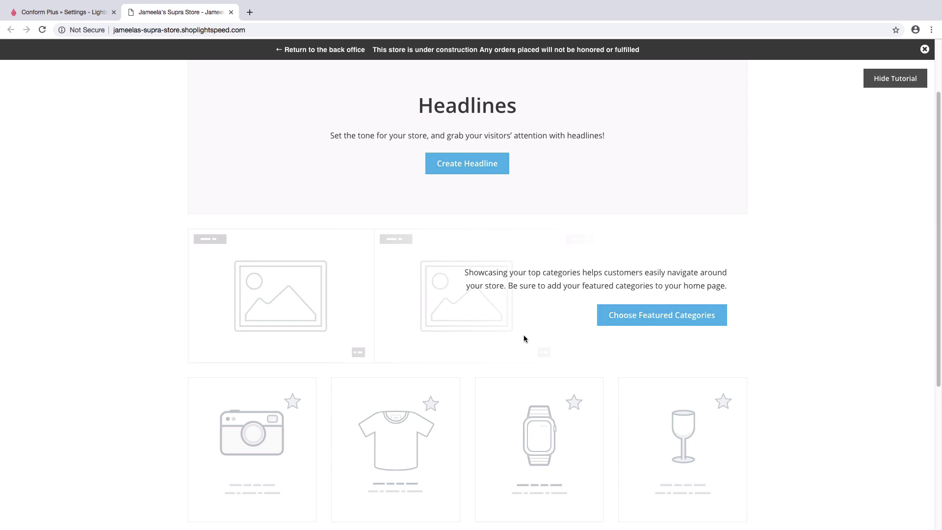
click(696, 322)
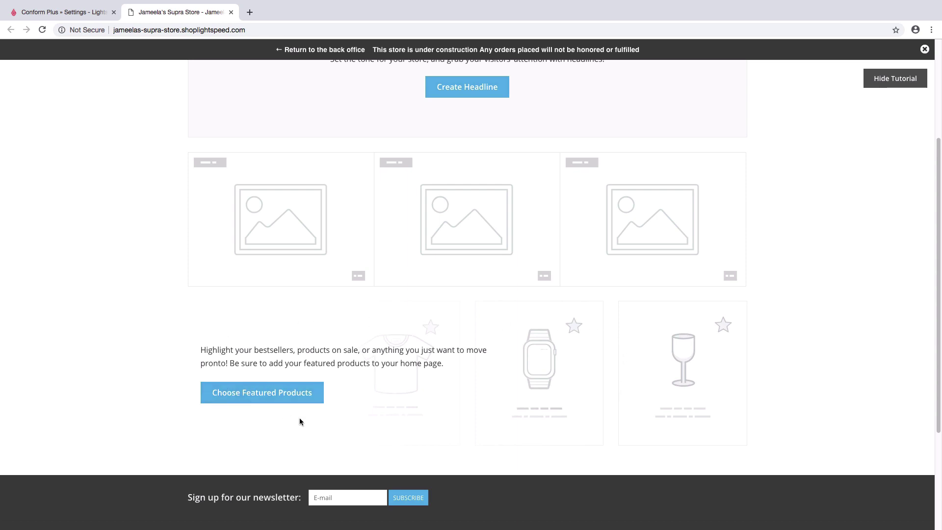
click(230, 401)
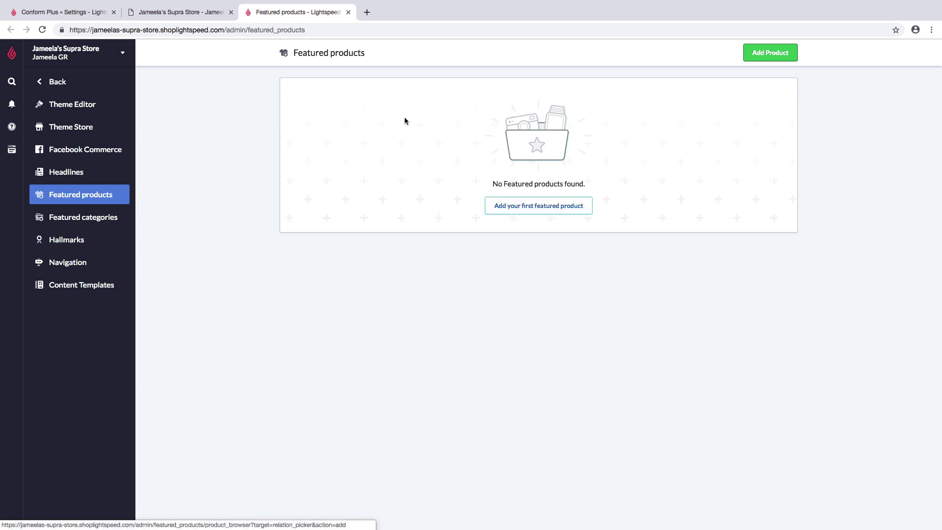
click(348, 12)
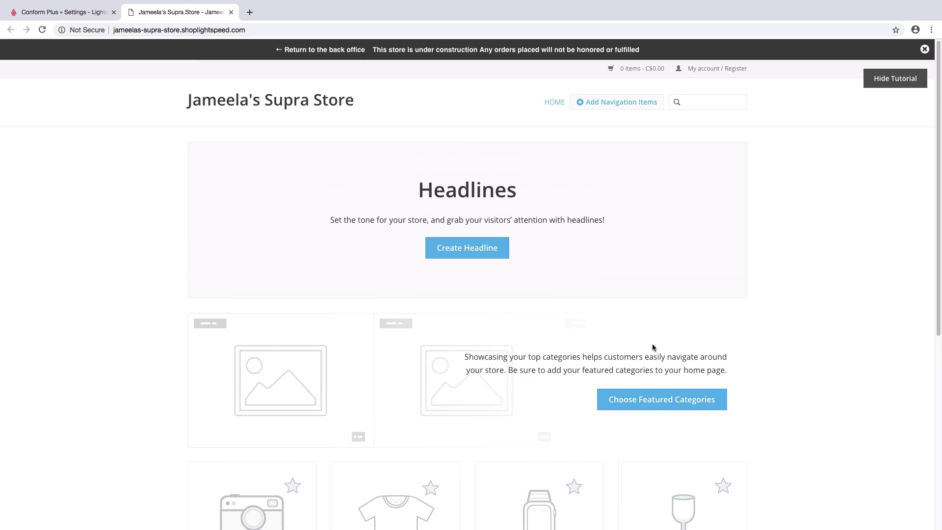
click(231, 12)
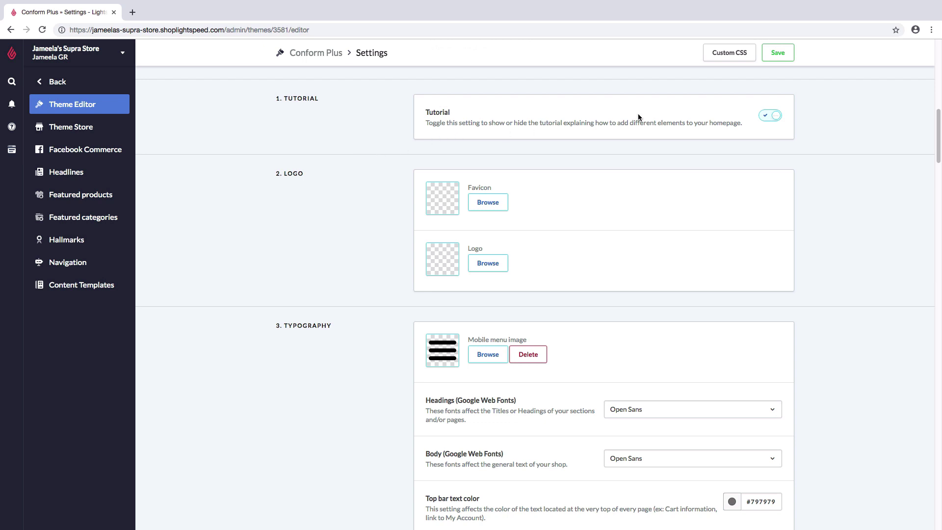
- Turn off the homepage Tutorial, then upload a favicon image and logo.png as the shop logo
click(776, 116)
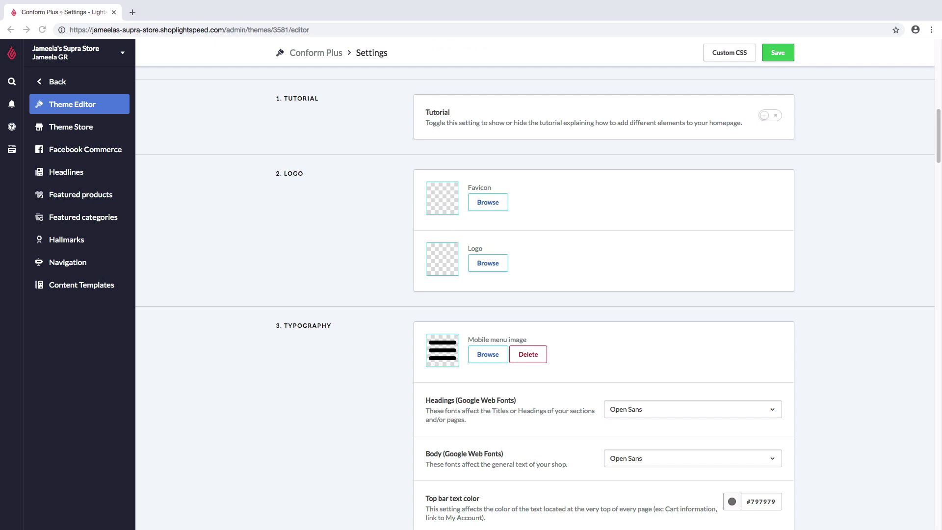
drag(910, 153, 451, 198)
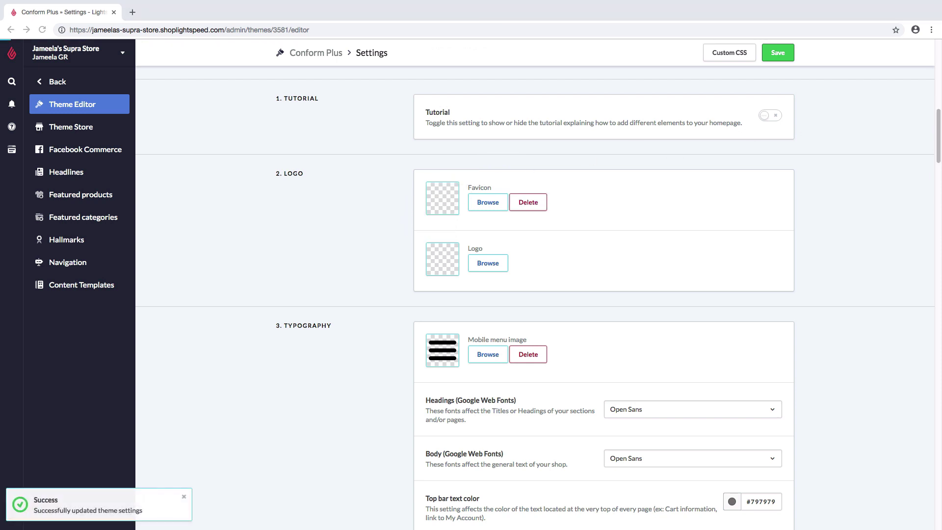
drag(770, 126, 452, 265)
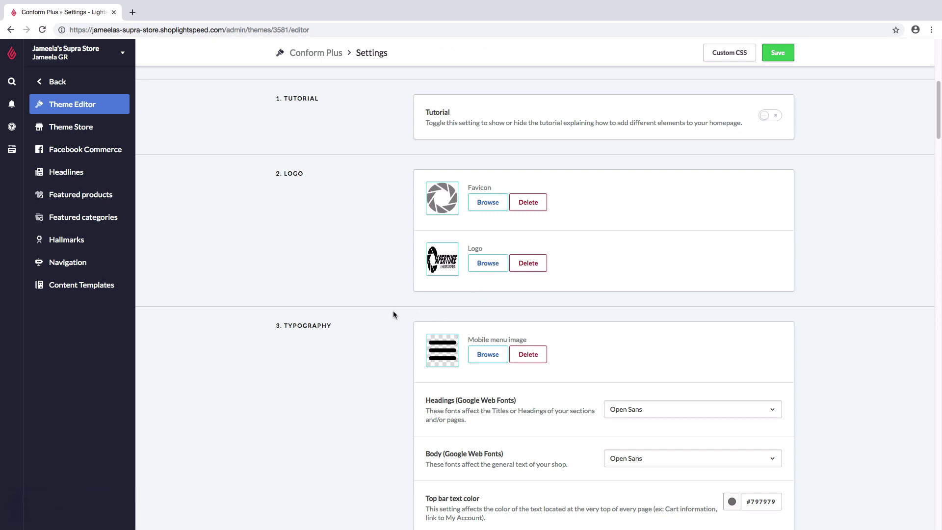
- Replace Open Sans with Roboto for both the Headings and Body Google Web Fonts
scroll(393, 313, down, 4)
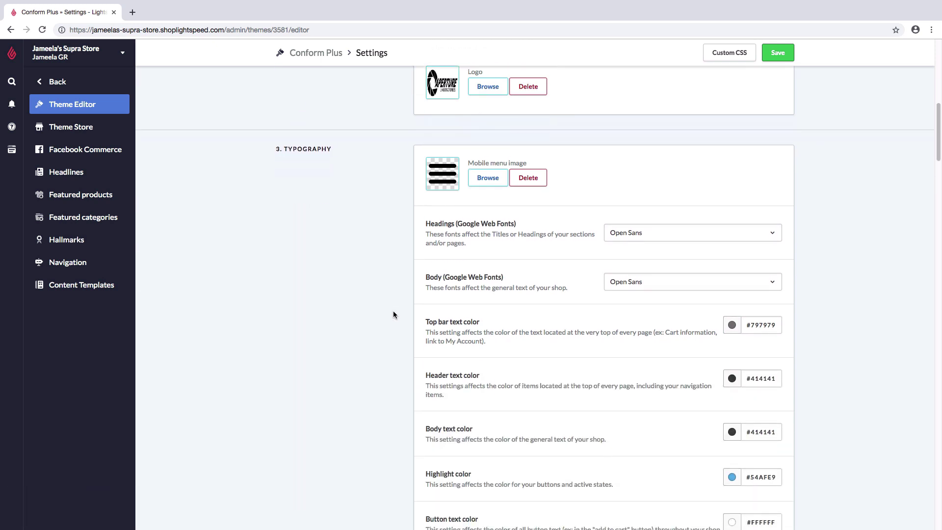
scroll(393, 315, down, 1)
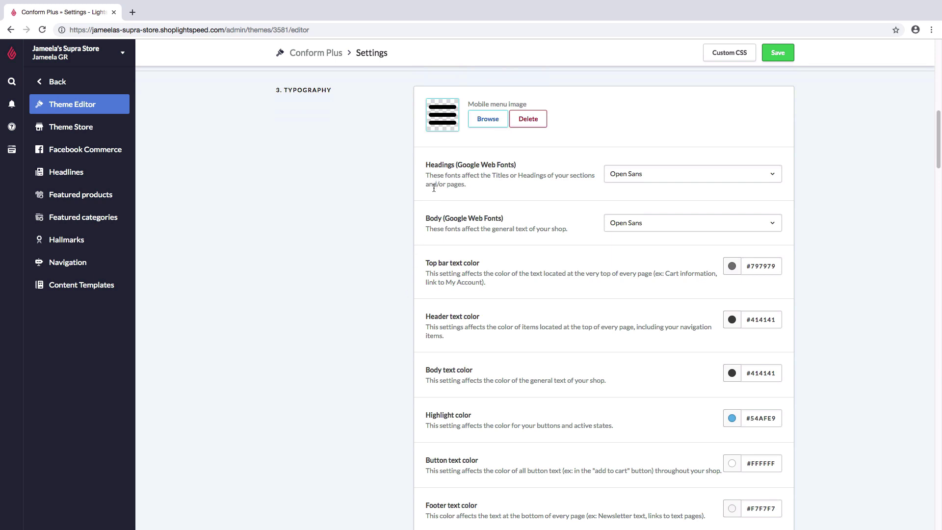
click(653, 173)
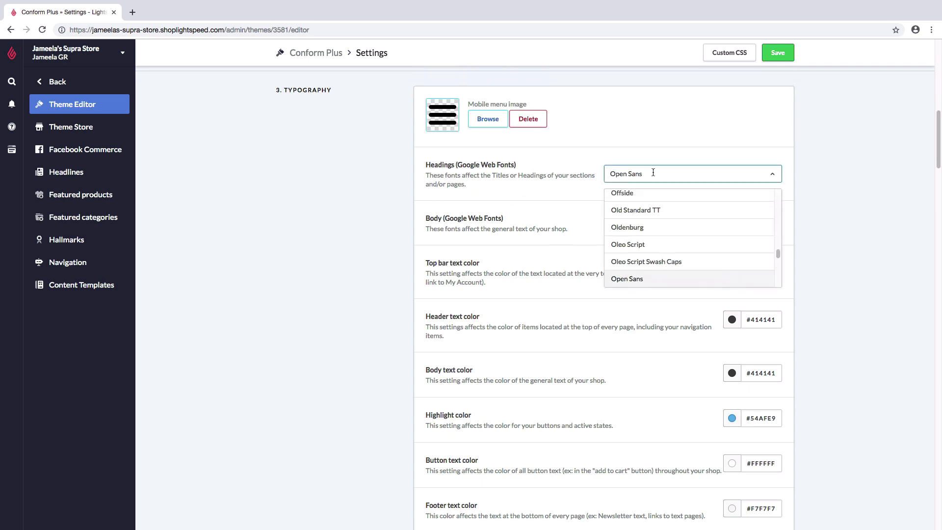
key(BackSpace)
text(rob)
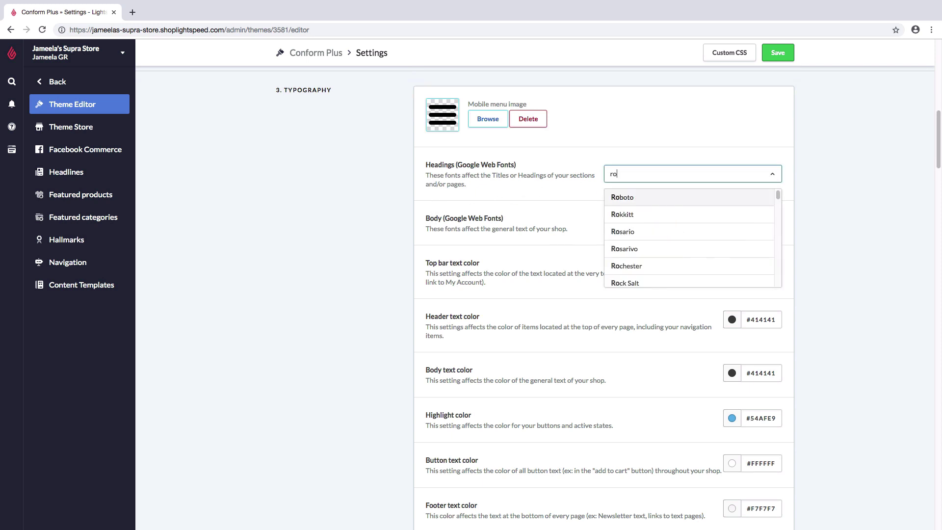
click(662, 201)
click(683, 221)
key(BackSpace)
text(rob)
click(679, 245)
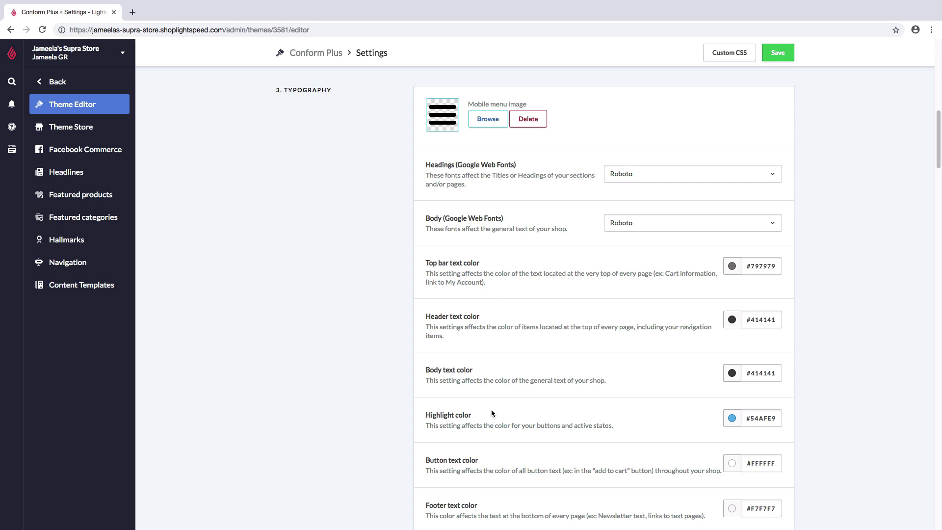
- Expand the Conform Plus full description and open its Documentation link in a new tab
scroll(388, 354, down, 1)
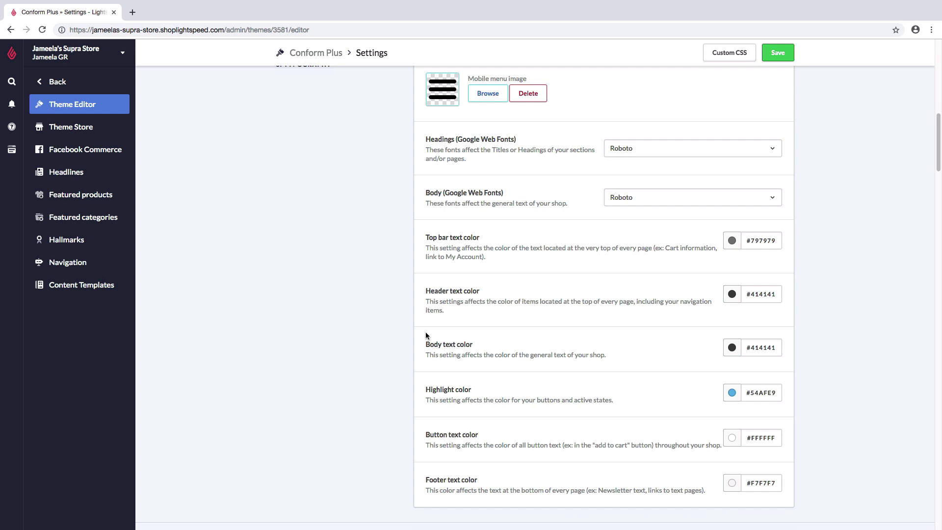
scroll(426, 335, up, 10)
scroll(426, 335, up, 3)
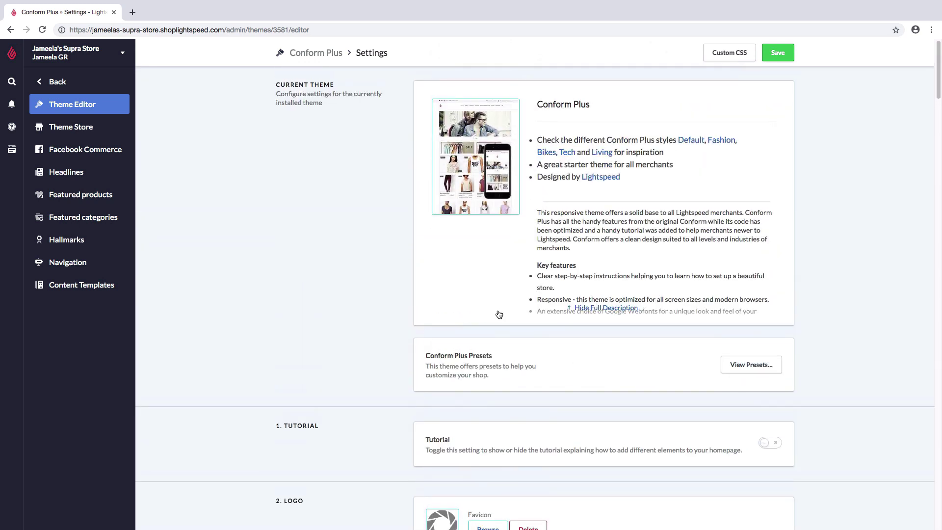
click(588, 308)
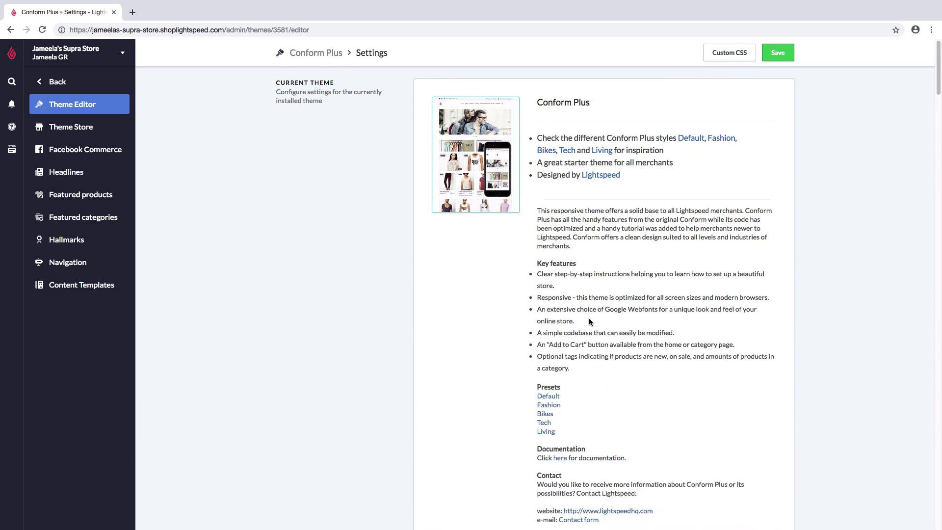
scroll(591, 319, down, 2)
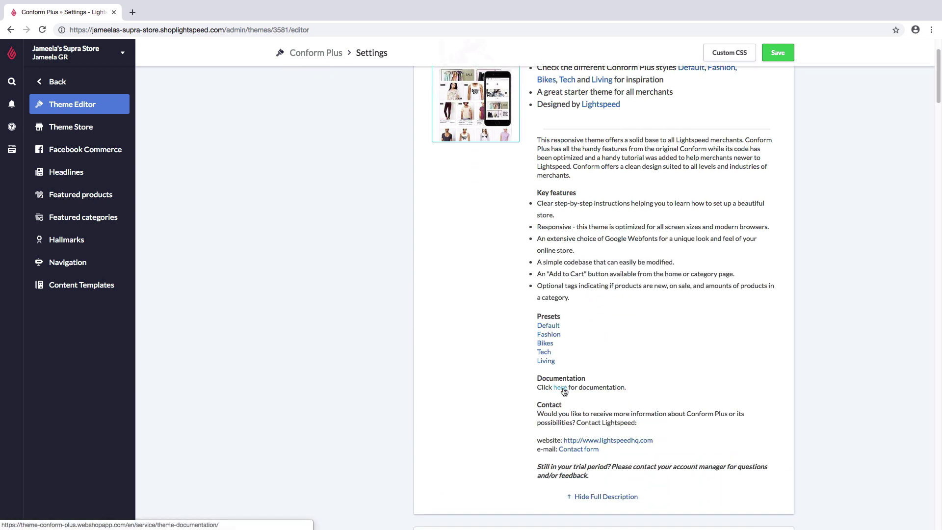
right_click(564, 387)
click(579, 392)
- Read through the colour settings in the Conform Plus documentation, then close that tab
click(201, 8)
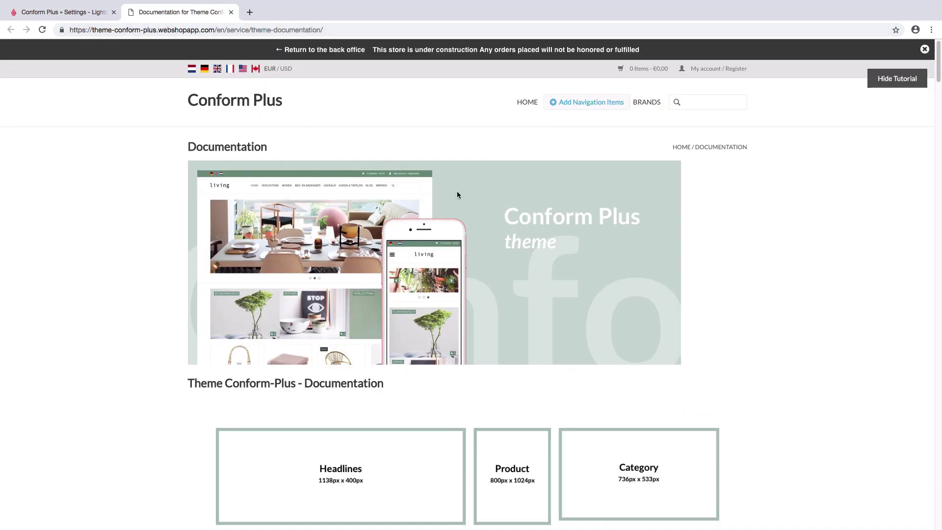
scroll(741, 340, down, 3)
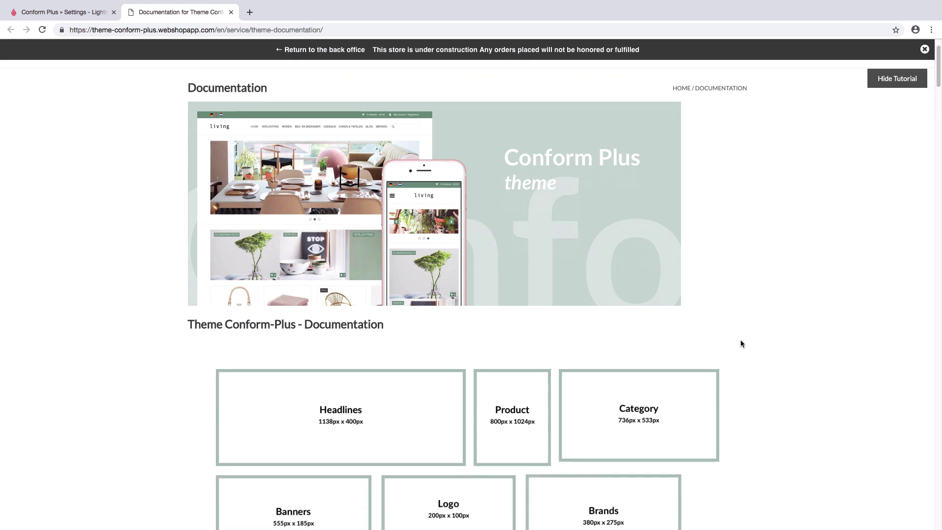
scroll(740, 340, down, 5)
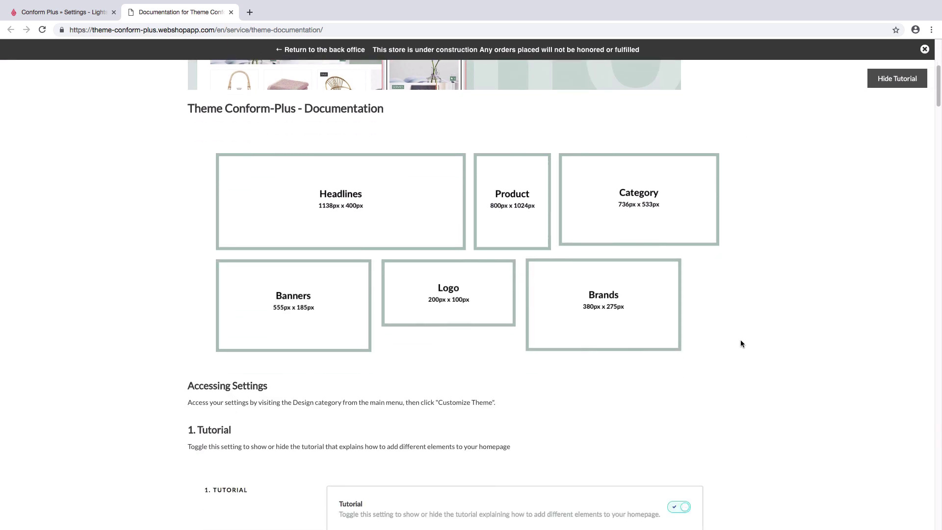
scroll(741, 344, down, 5)
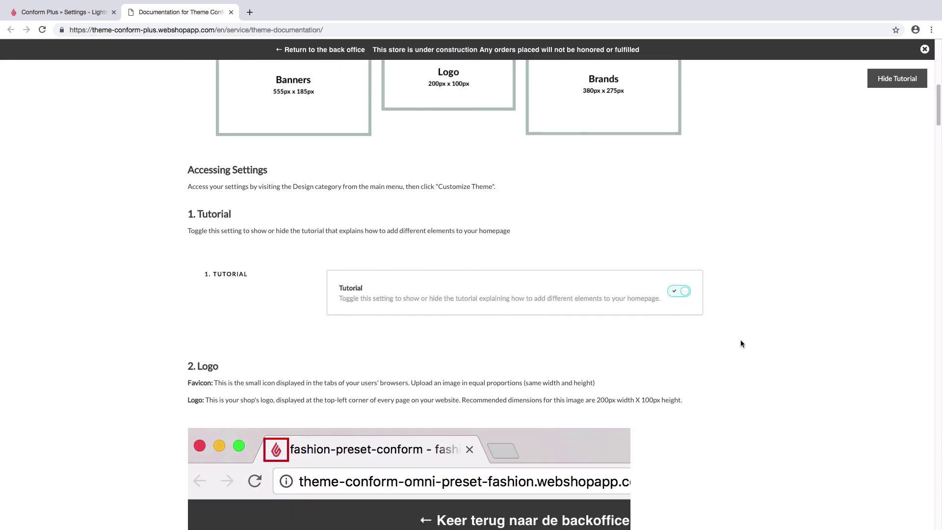
scroll(740, 344, down, 5)
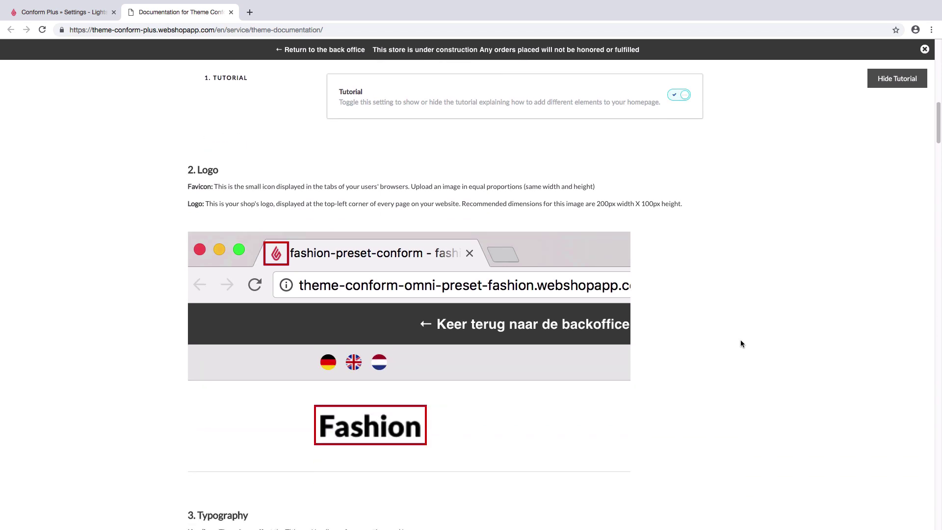
scroll(740, 343, down, 2)
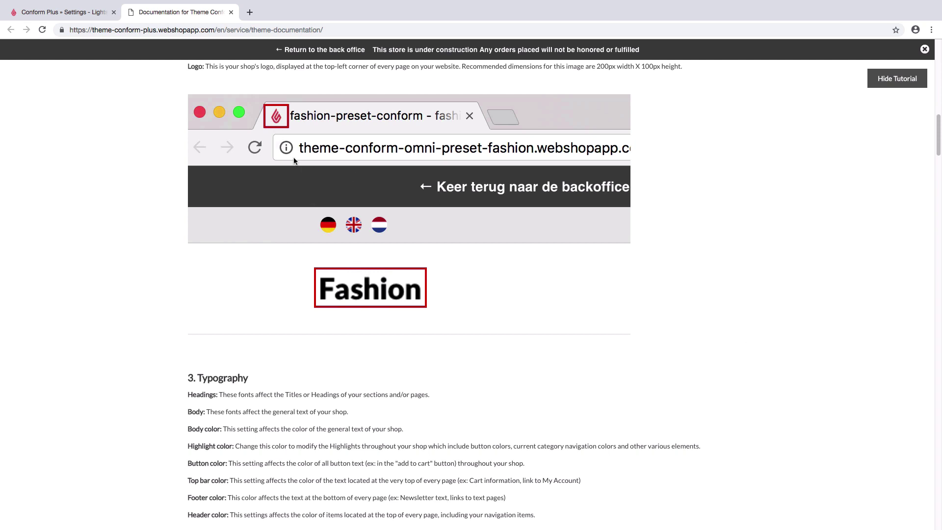
scroll(272, 130, down, 1)
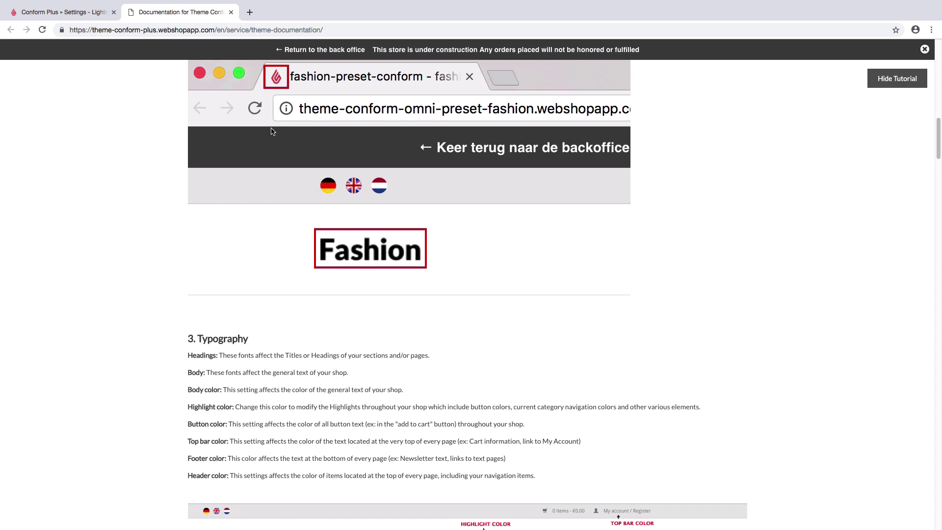
scroll(272, 132, down, 4)
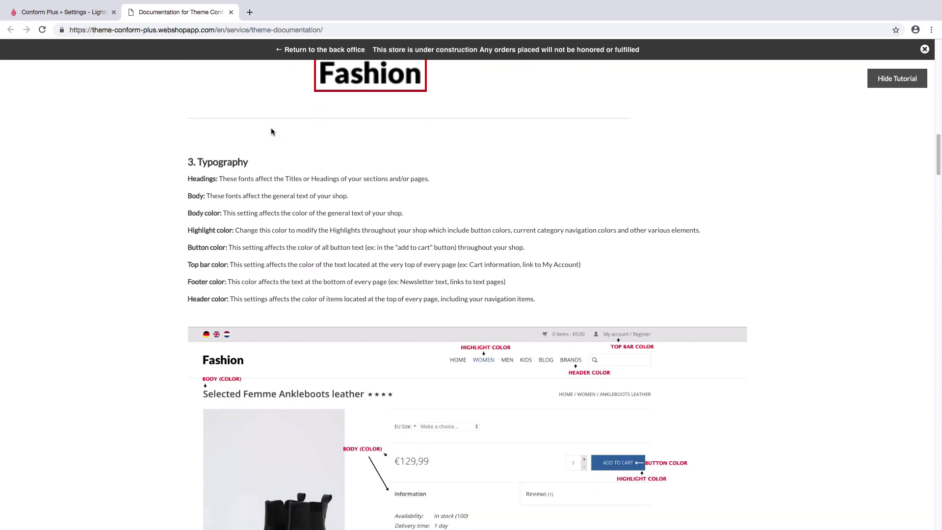
scroll(271, 132, down, 4)
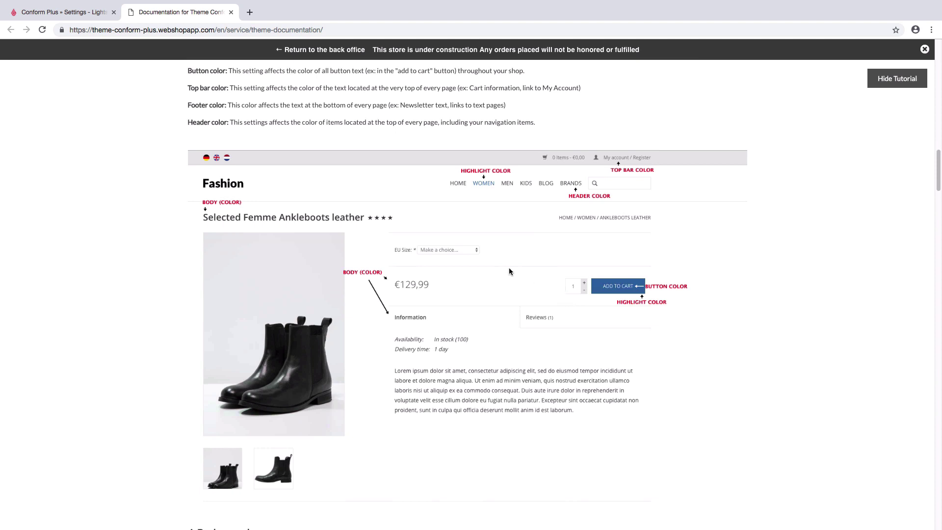
click(231, 12)
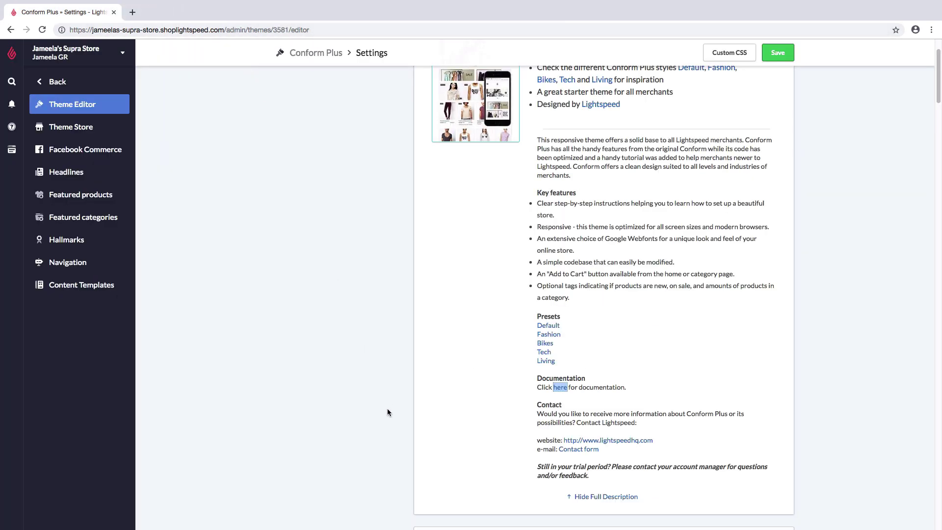
- Adjust the Header text colour to #513E3E and copy its hex value
scroll(387, 412, down, 15)
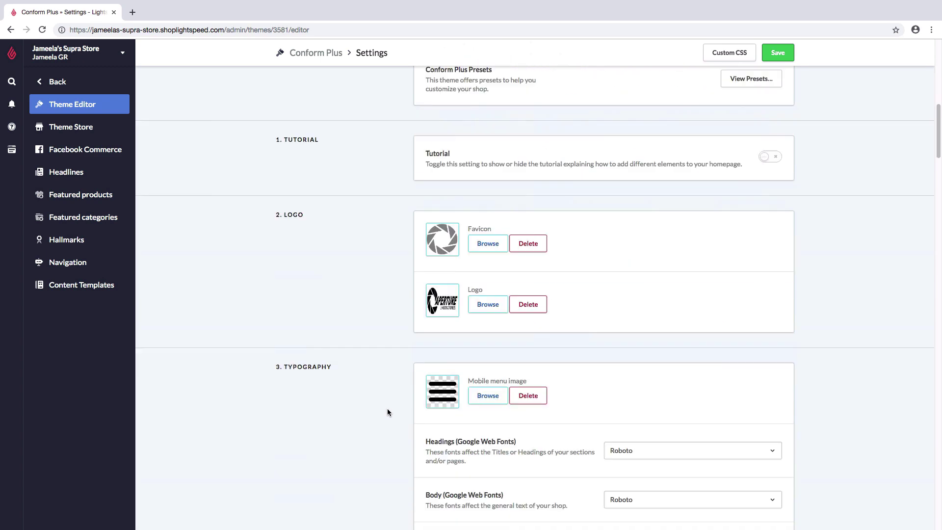
scroll(387, 412, up, 5)
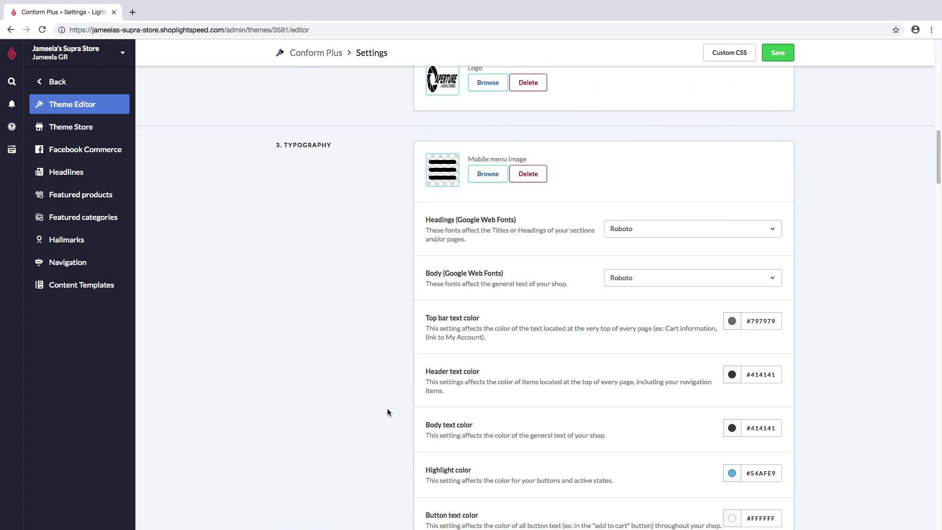
scroll(387, 409, down, 1)
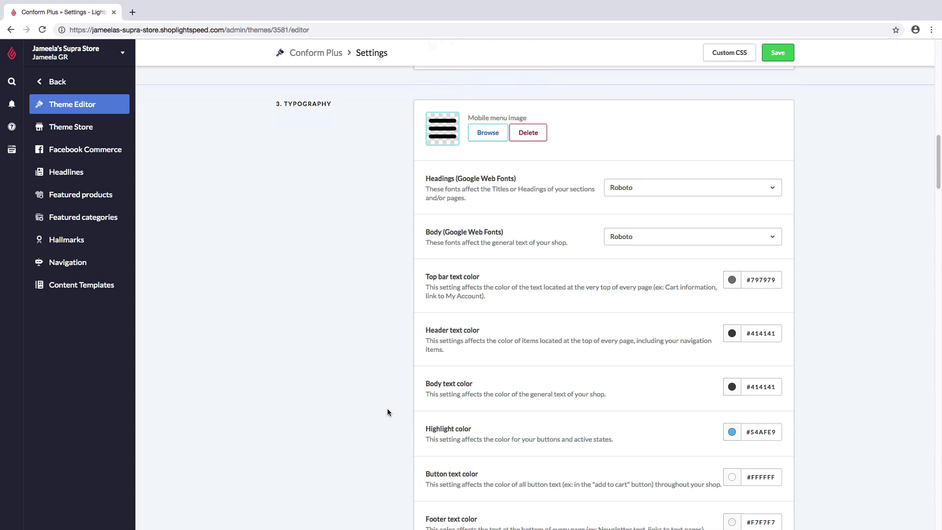
scroll(387, 412, down, 1)
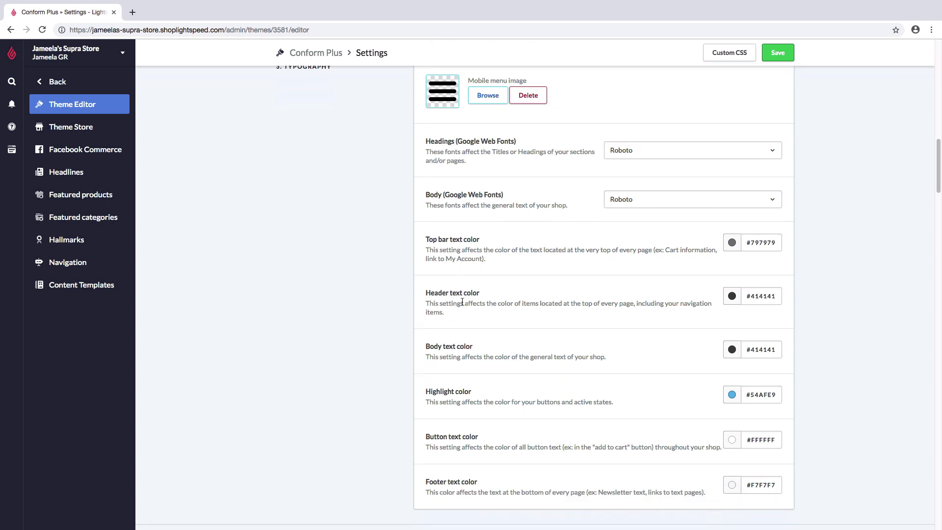
click(732, 296)
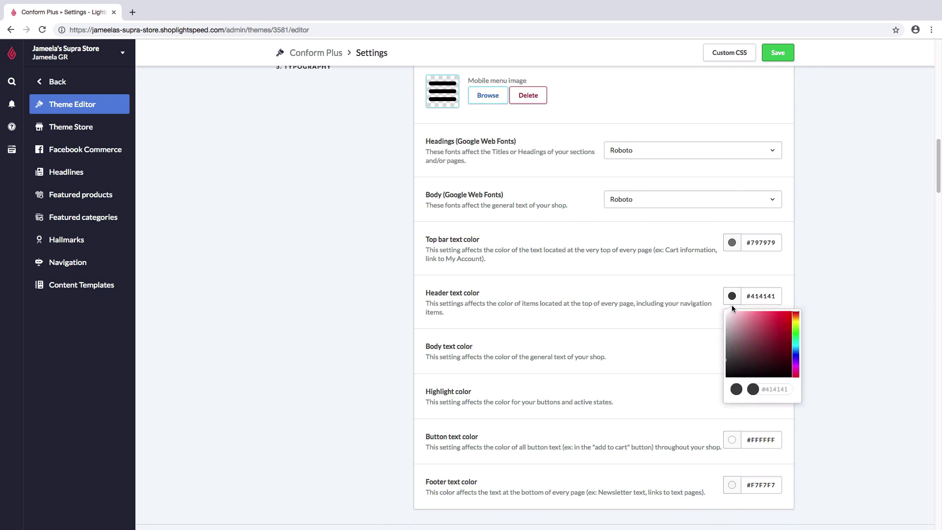
drag(735, 365, 740, 356)
mouse_move(797, 315)
mouse_down()
mouse_move(797, 356)
mouse_move(795, 313)
mouse_up()
drag(746, 296, 781, 296)
right_click(764, 296)
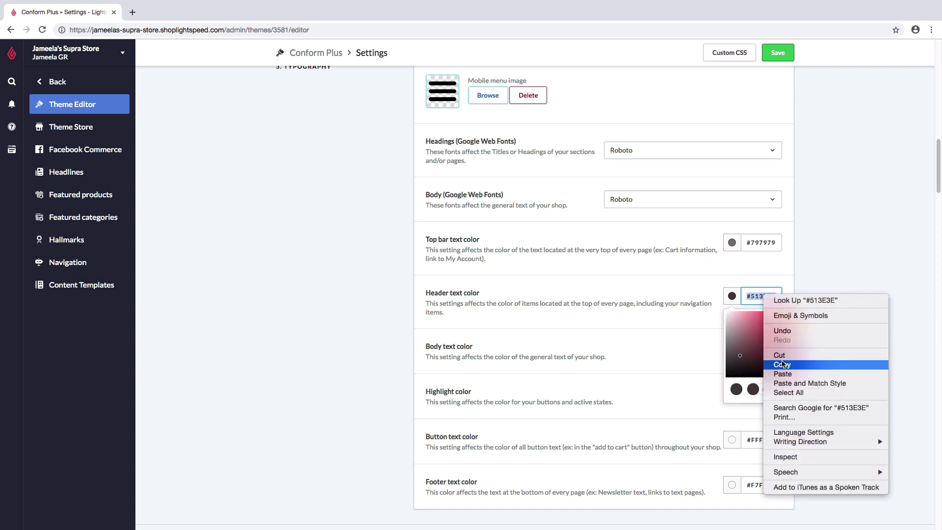
click(781, 364)
click(827, 320)
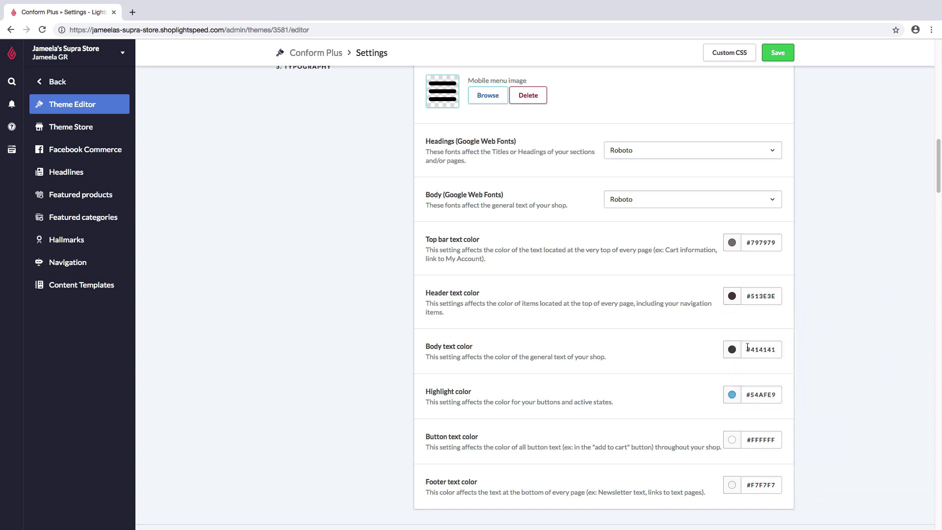
- Replace the Body text colour value with the copied #513E3E
drag(746, 349, 783, 348)
key(BackSpace)
right_click(759, 349)
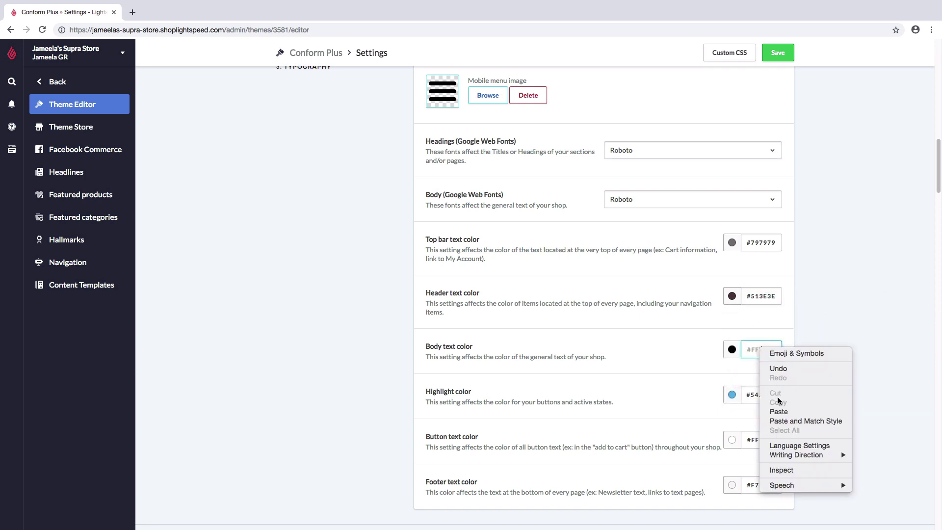
click(781, 415)
click(802, 360)
click(732, 349)
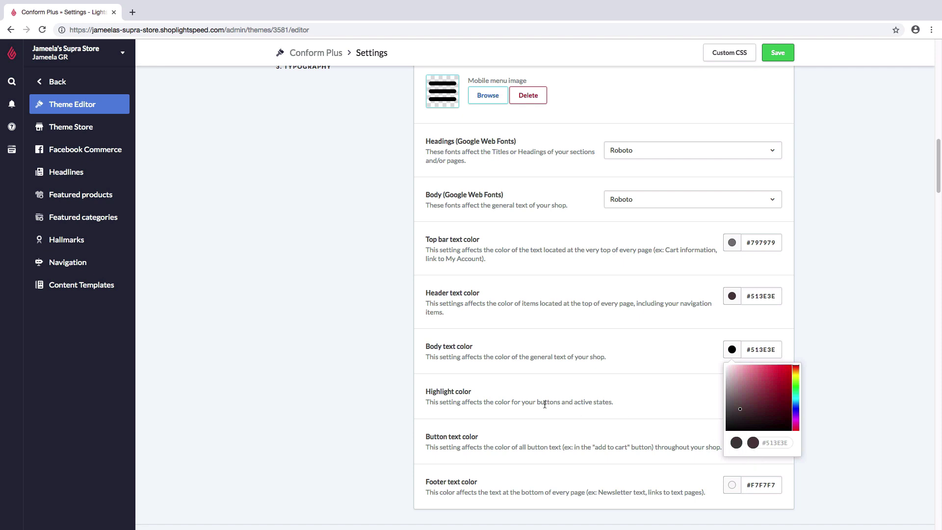
- Change the Background colour swatch from white to light grey #E8E6E6
click(402, 406)
scroll(402, 406, down, 3)
scroll(402, 406, down, 5)
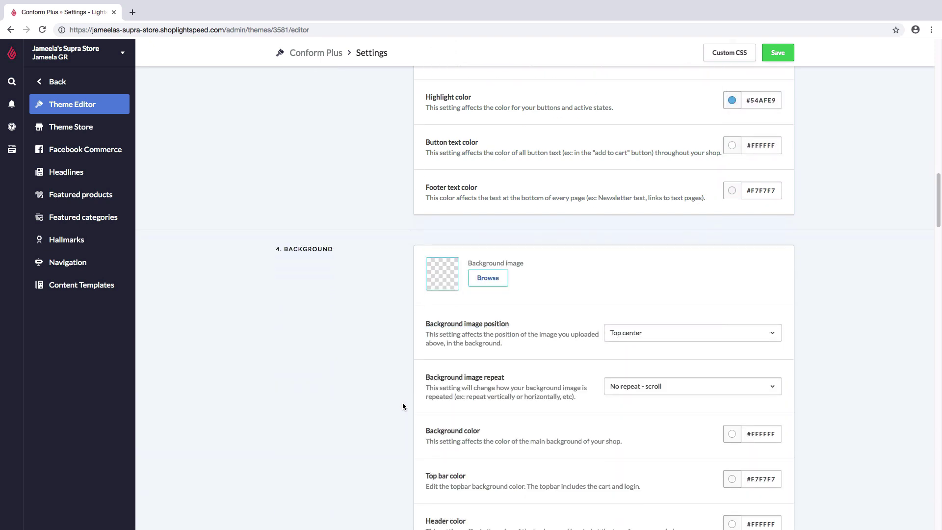
scroll(402, 405, down, 1)
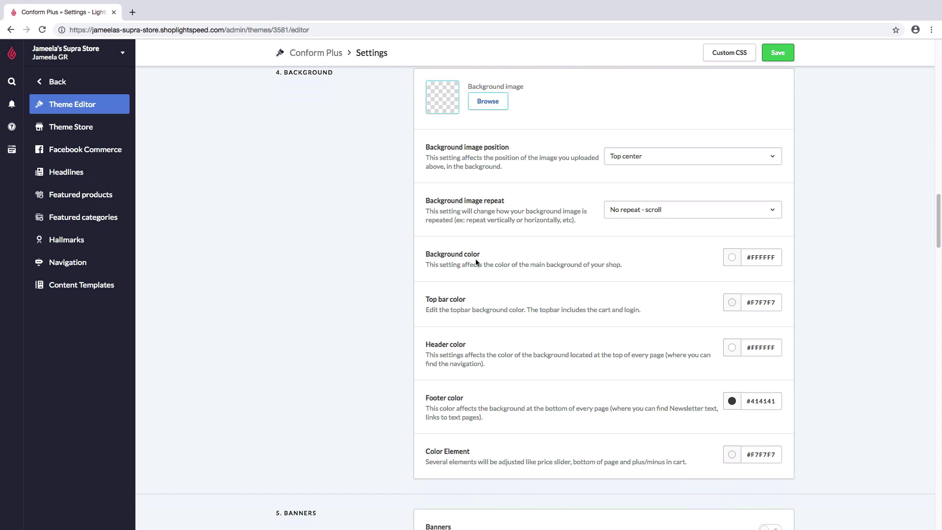
click(731, 259)
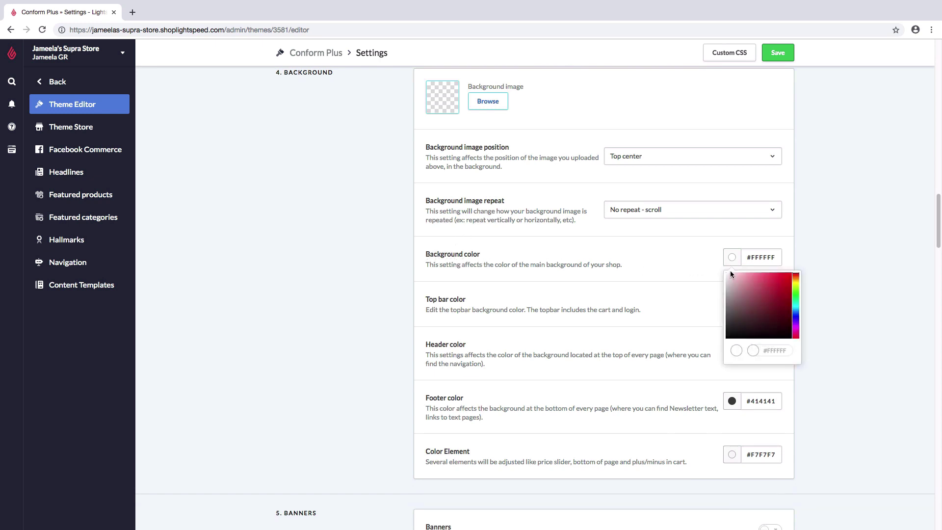
drag(727, 276, 727, 281)
click(381, 270)
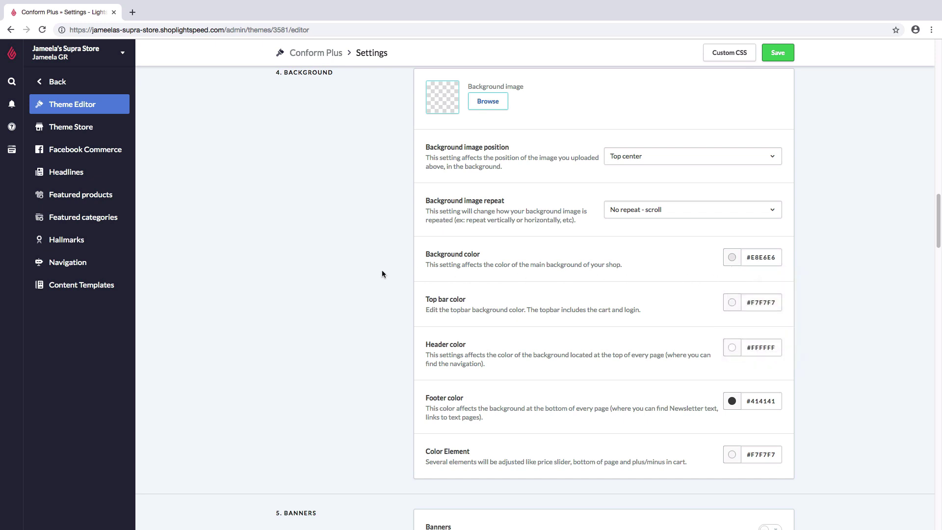
- Upload images for the Left and Right Banner Image slots
scroll(383, 273, down, 5)
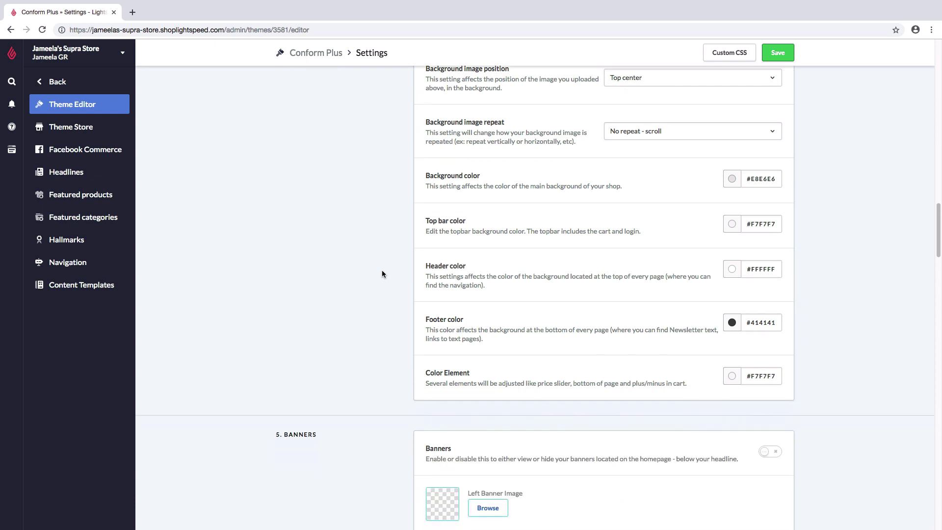
scroll(382, 273, down, 3)
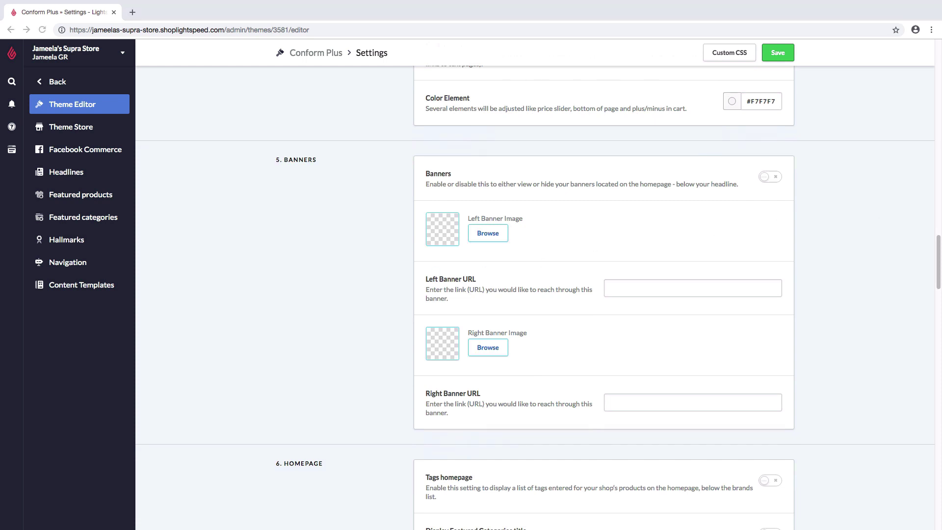
drag(794, 128, 446, 229)
drag(932, 123, 445, 339)
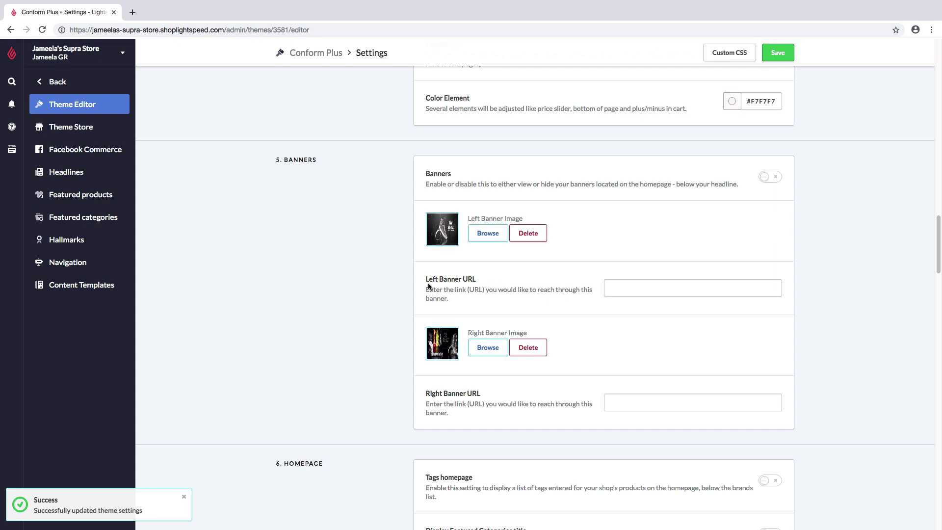
click(623, 292)
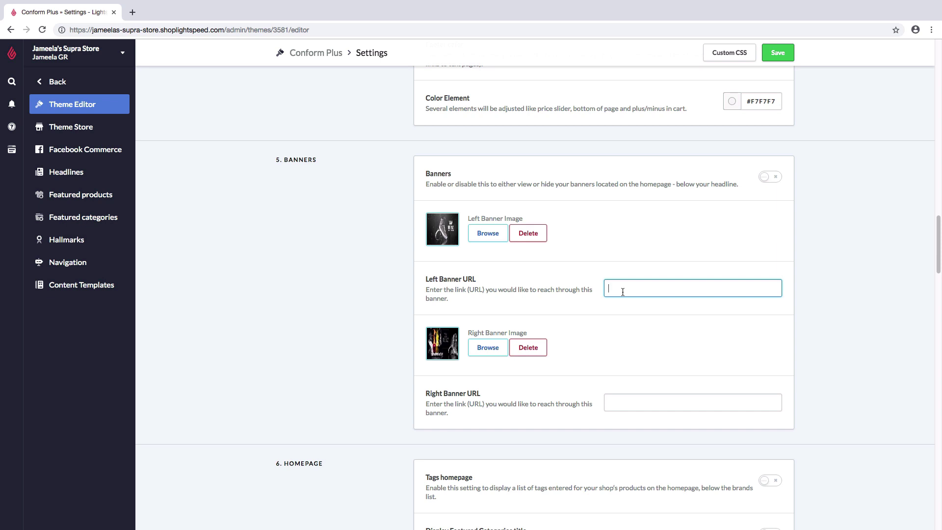
text(www.google.com)
click(608, 289)
text(https://)
click(670, 322)
scroll(671, 325, down, 4)
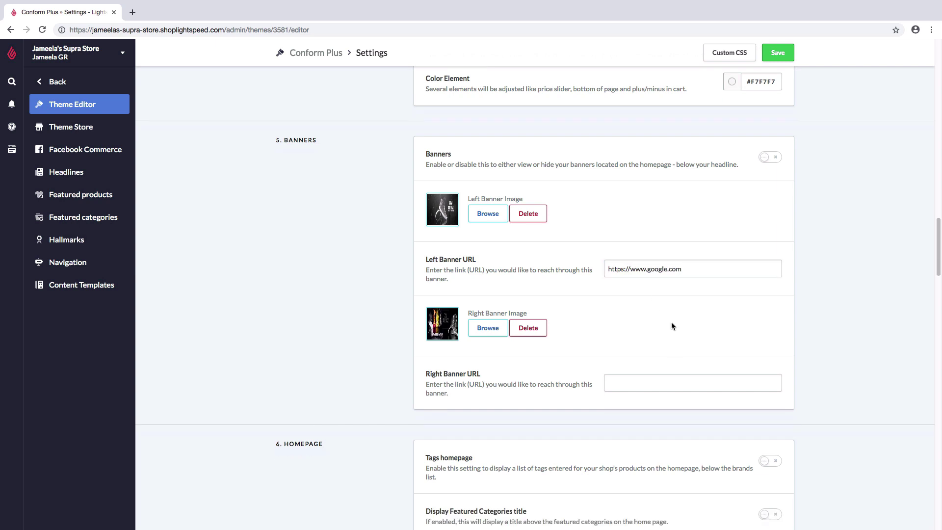
- Switch on the Add Brand page toggle in the Homepage section
scroll(671, 325, down, 3)
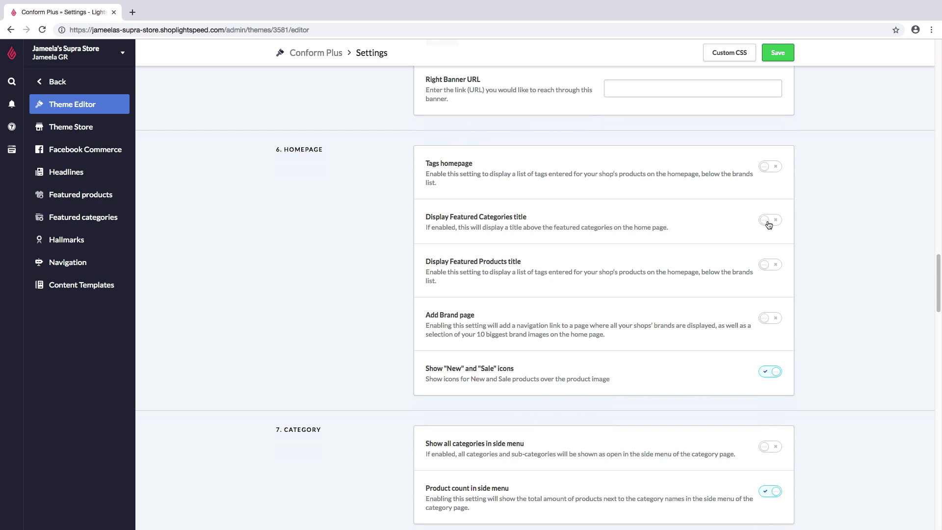
drag(426, 314, 486, 319)
click(767, 322)
click(403, 334)
- Switch off Show reviews and Show stock levels for product pages, then save the theme settings
scroll(402, 333, down, 3)
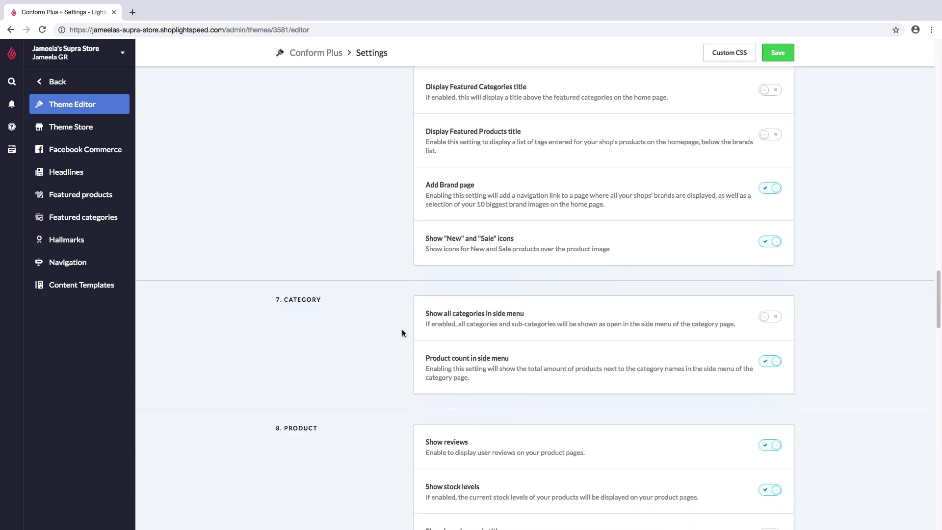
scroll(402, 333, down, 2)
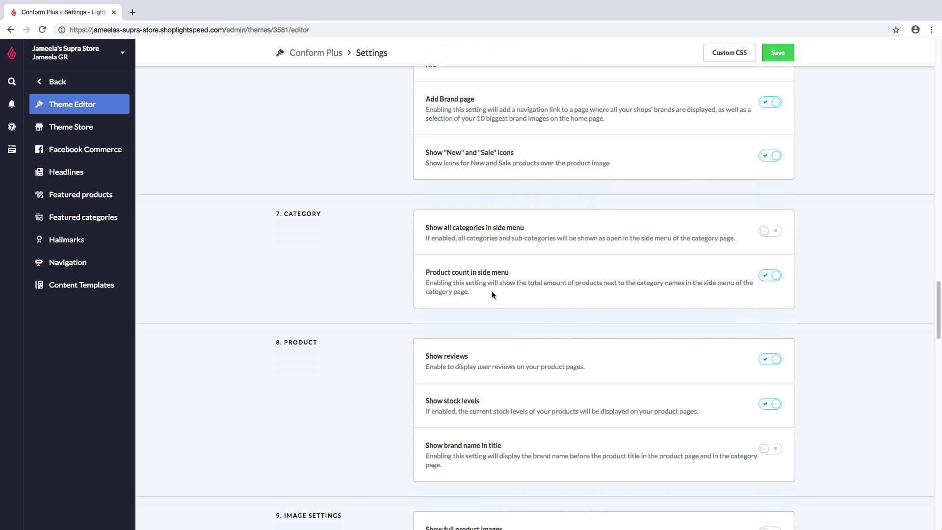
scroll(399, 366, down, 3)
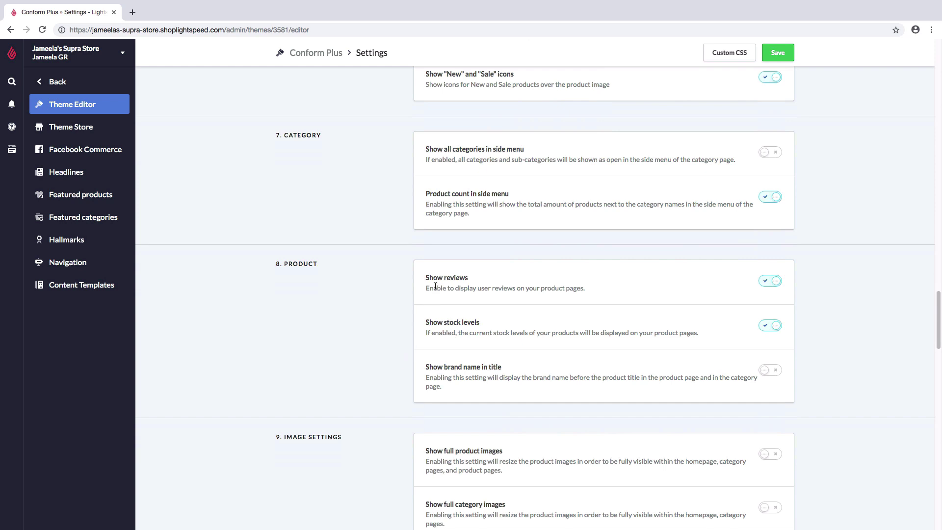
click(779, 282)
click(768, 325)
scroll(496, 369, down, 1)
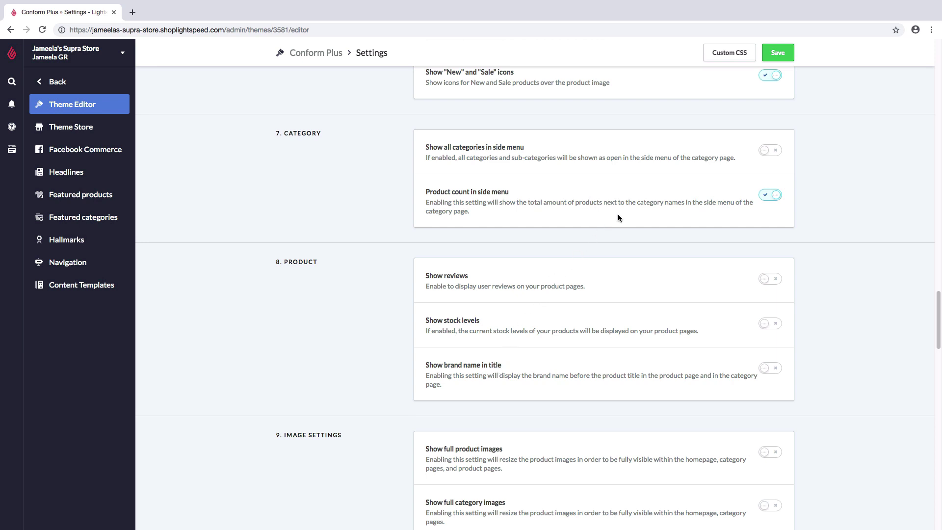
click(777, 55)
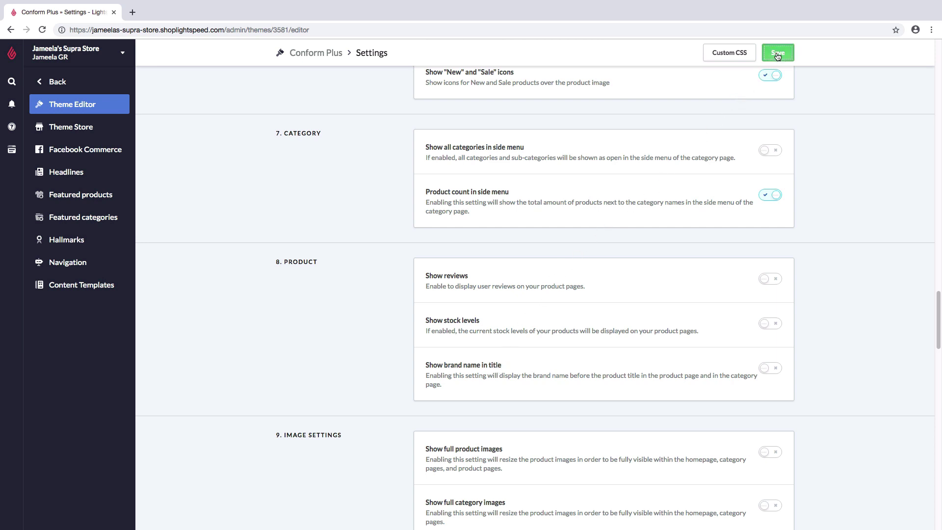
click(777, 55)
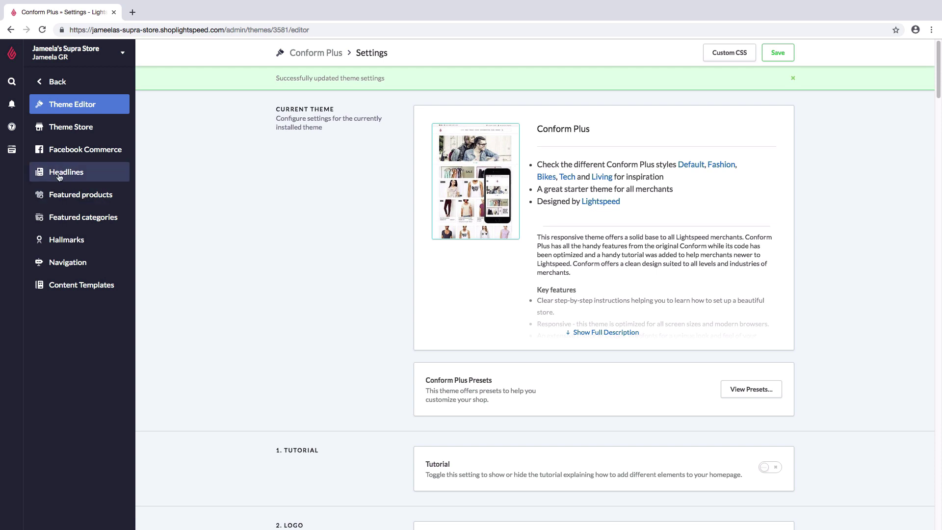
- Open the live storefront from the View store icon to review the changes
click(12, 150)
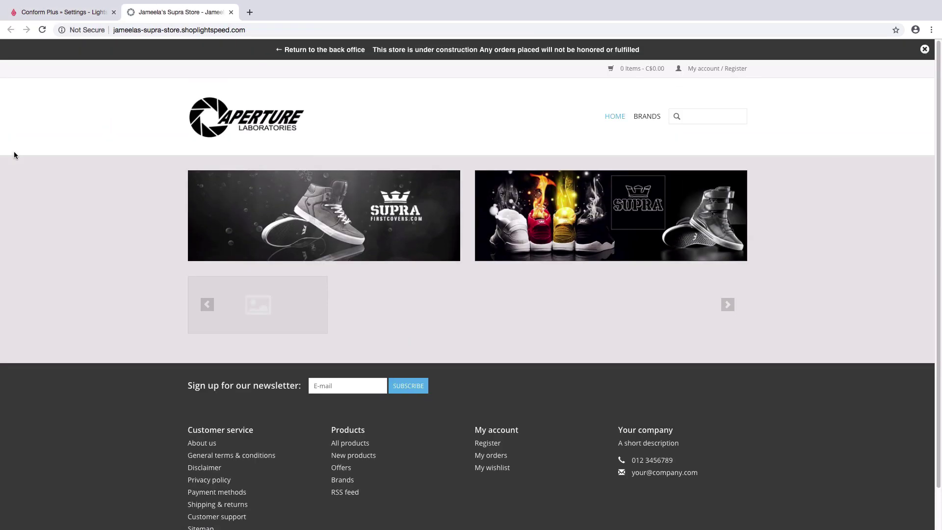